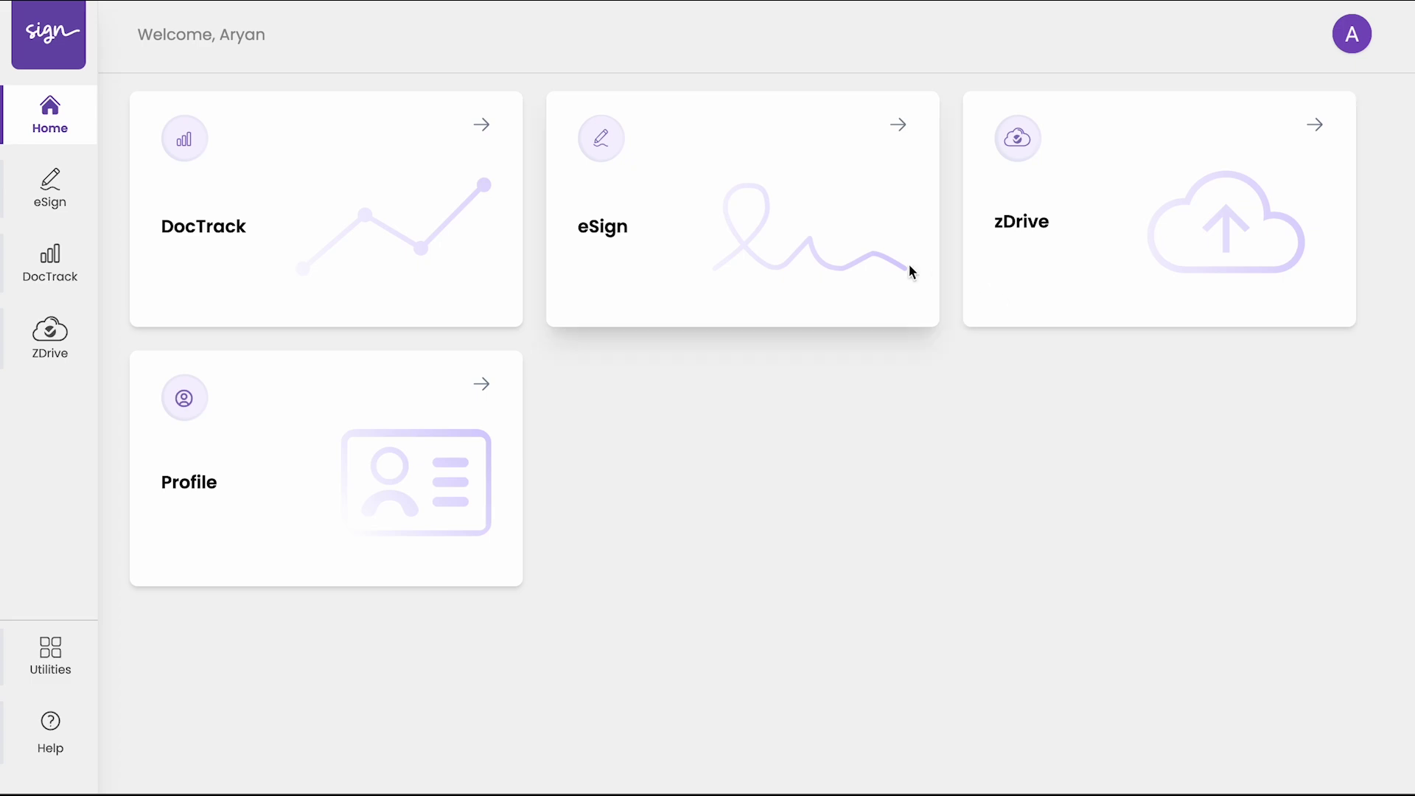
Start a new eSign request, leaving the signature type for later, and upload Contract document.pdf.
click(853, 252)
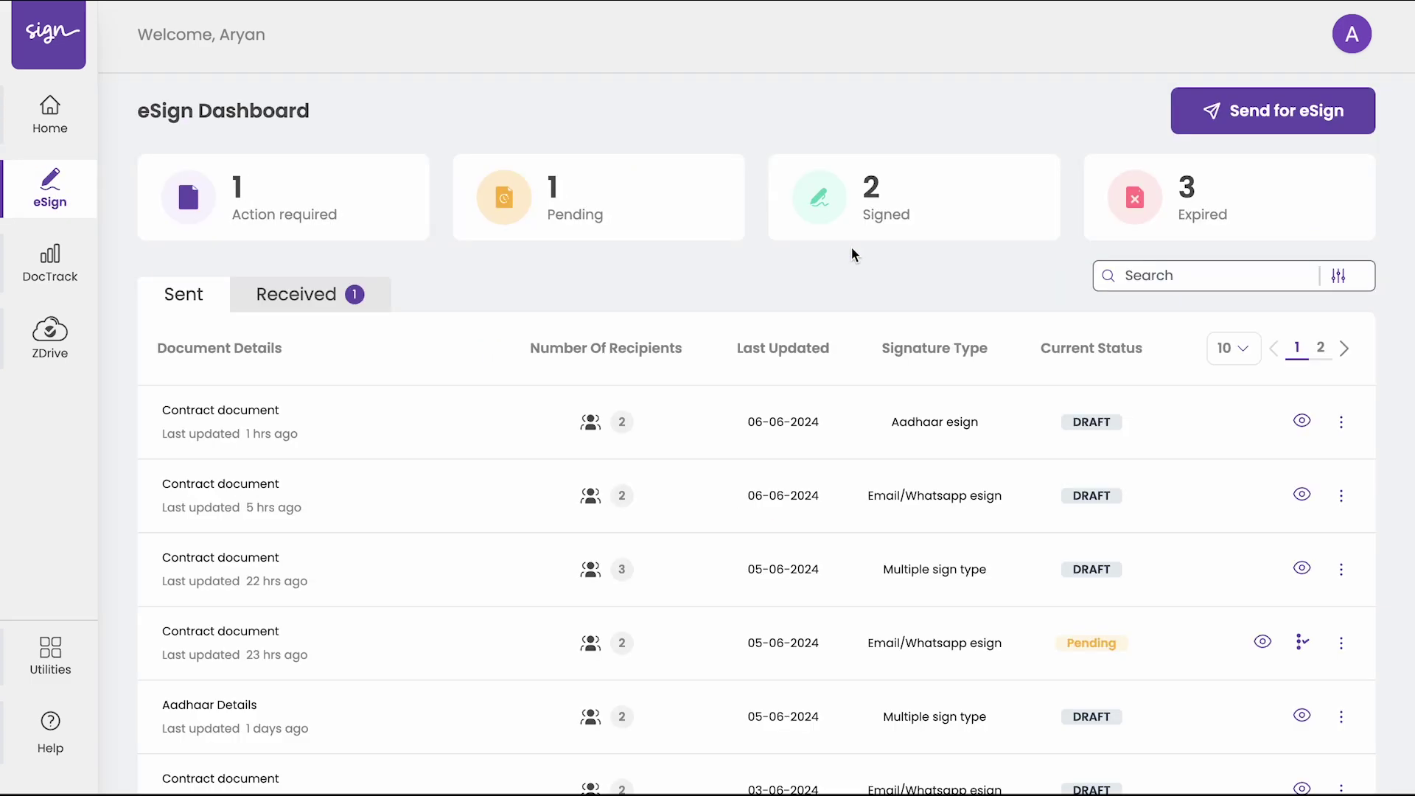
click(1255, 113)
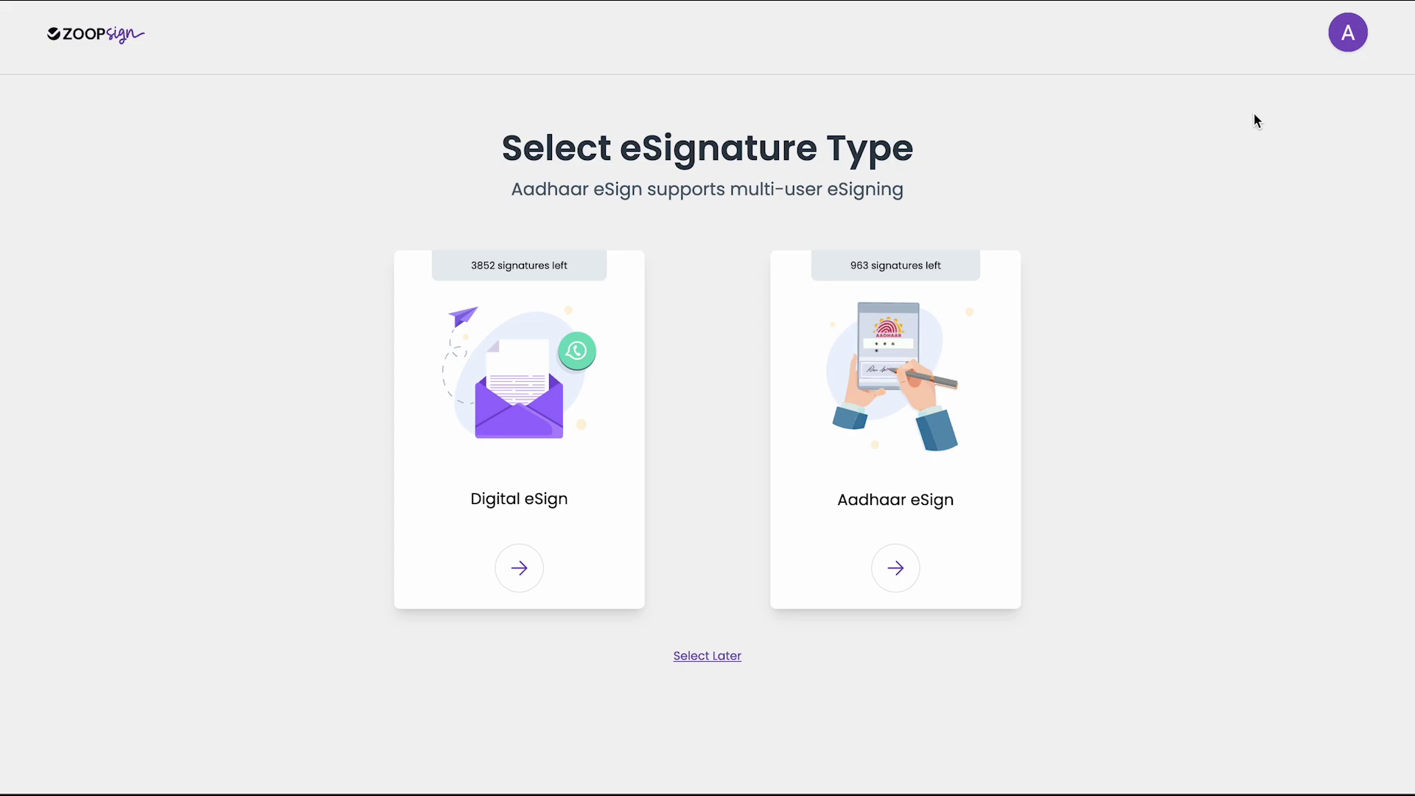
click(723, 653)
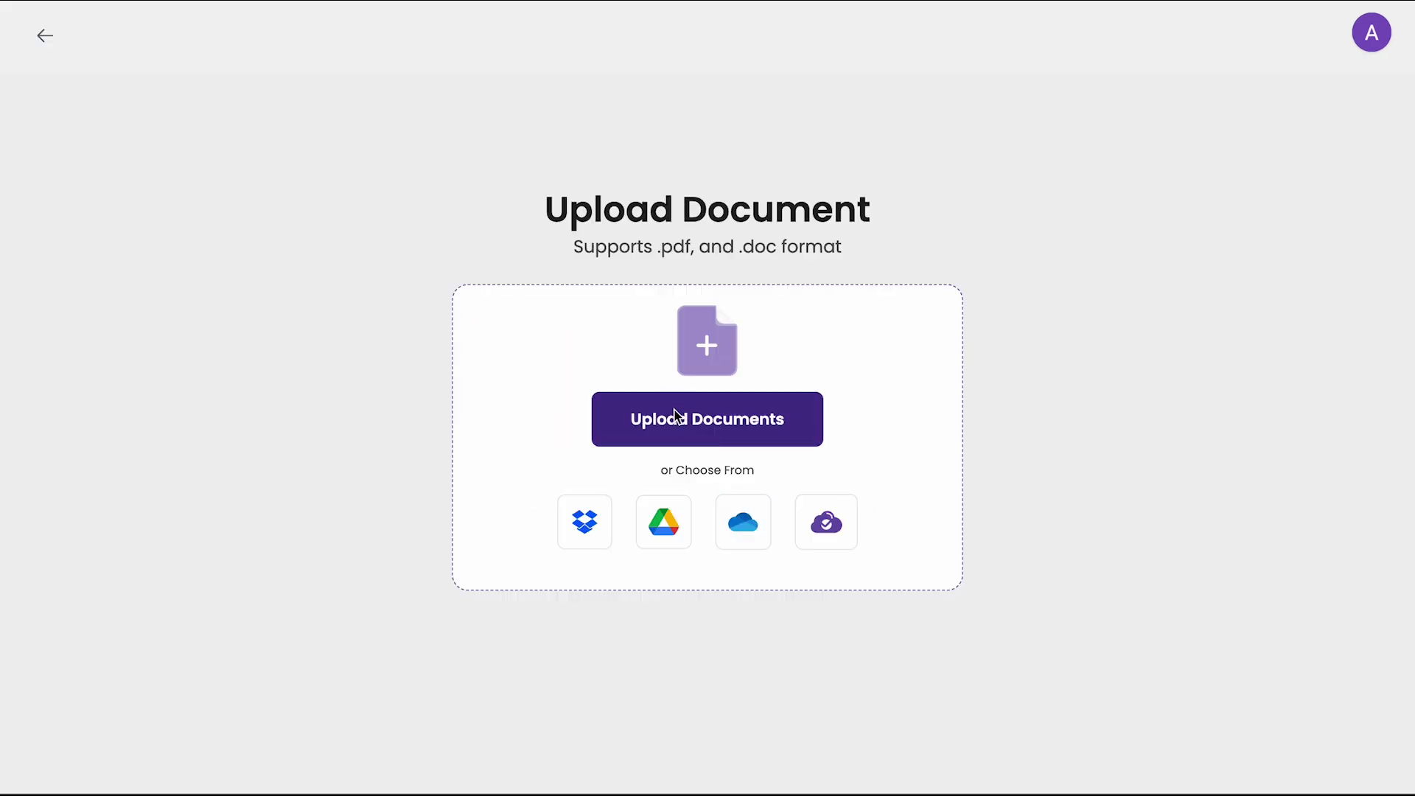
click(676, 415)
click(1062, 590)
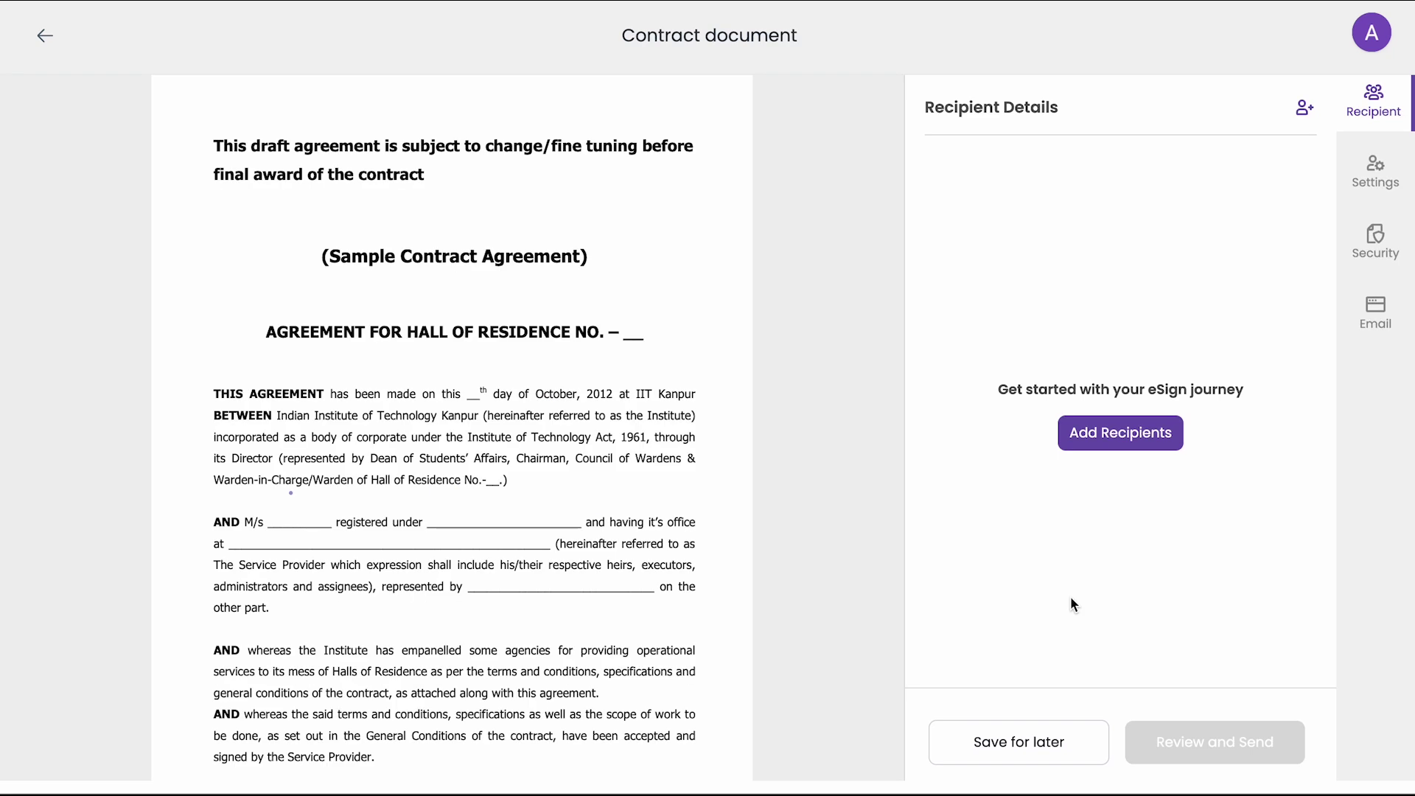
click(1121, 428)
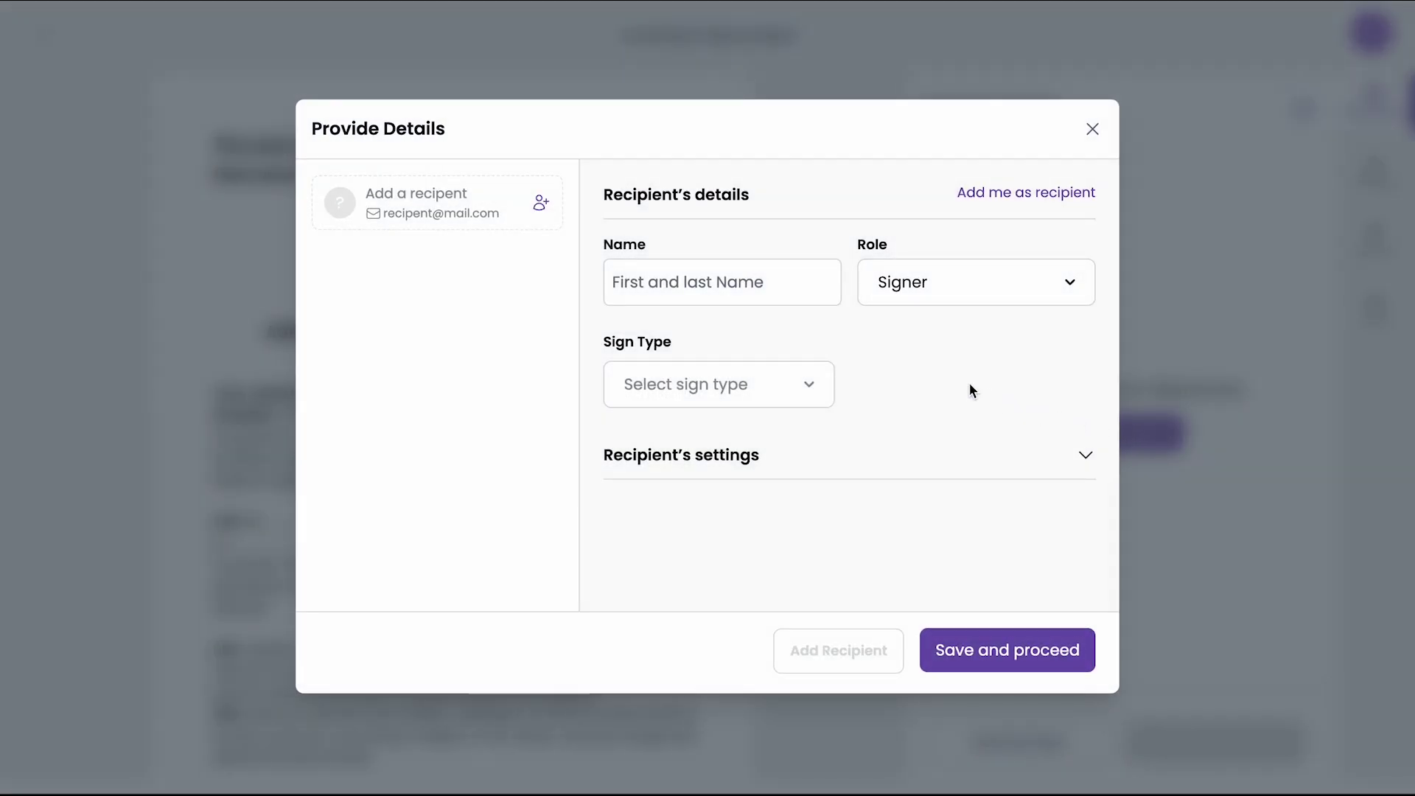
Add the first signer with Digital Signature, filling name and e-mail from suggestions.
click(767, 297)
click(733, 334)
click(737, 383)
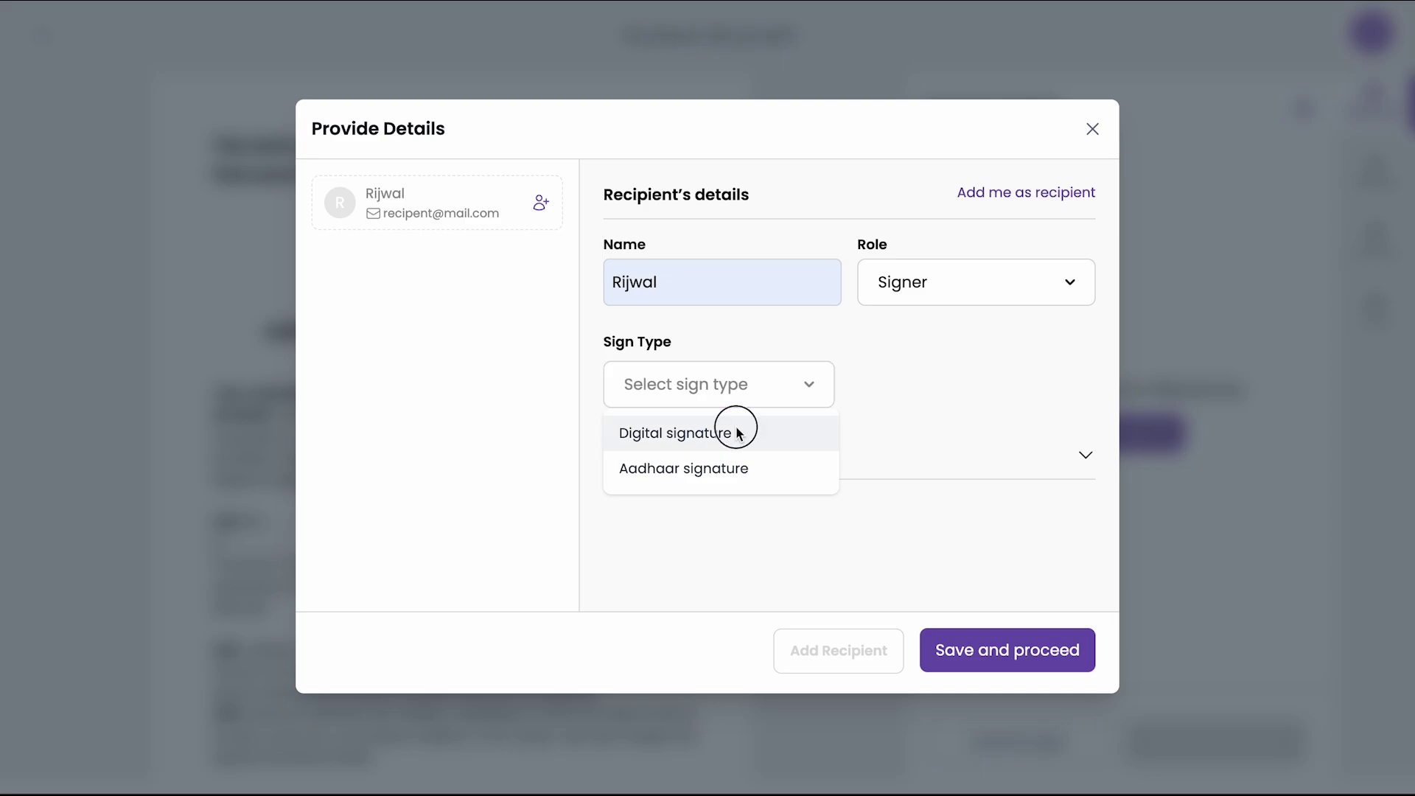
click(736, 428)
click(741, 493)
click(785, 616)
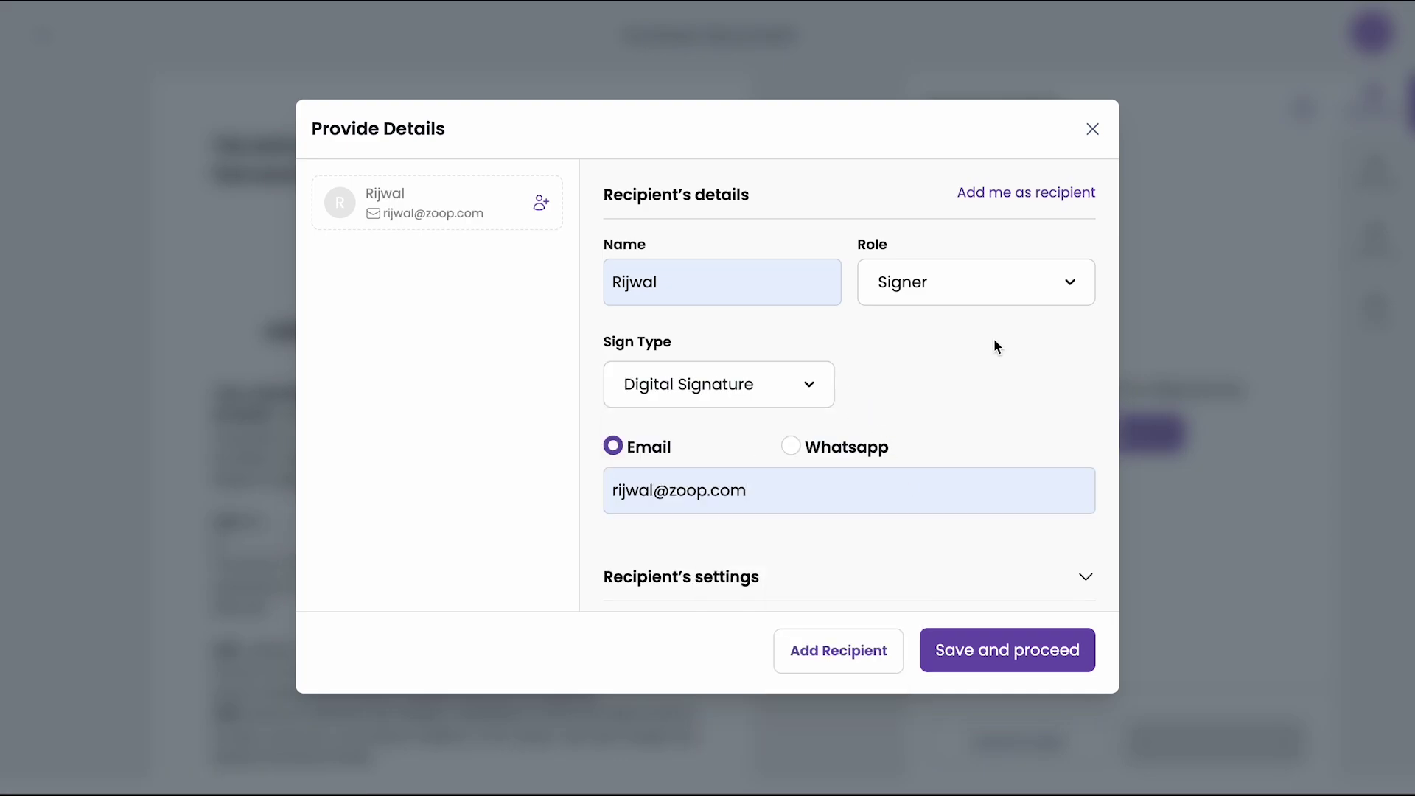
click(869, 633)
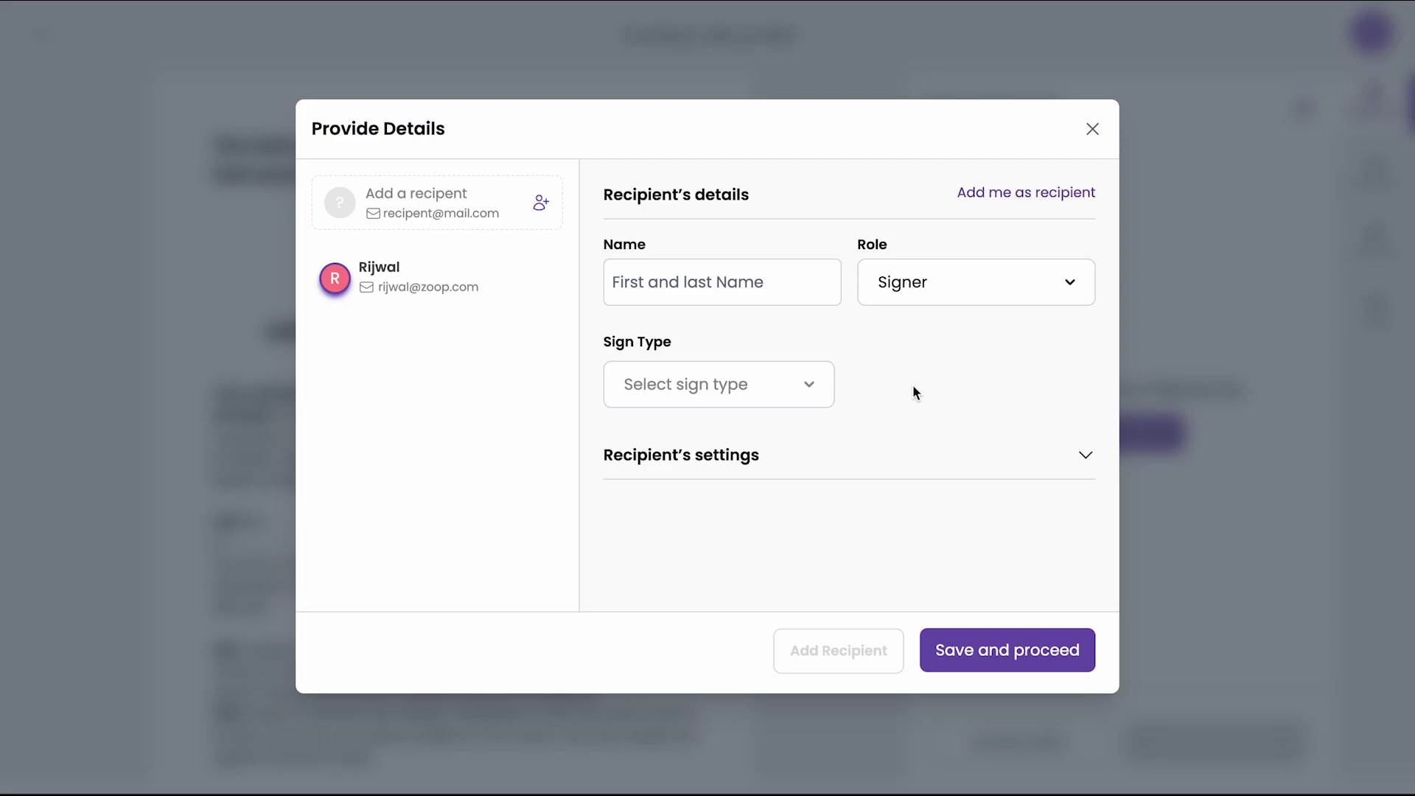
Add yourself as a second signer using Aadhaar signature, then begin entering an approver.
click(1050, 193)
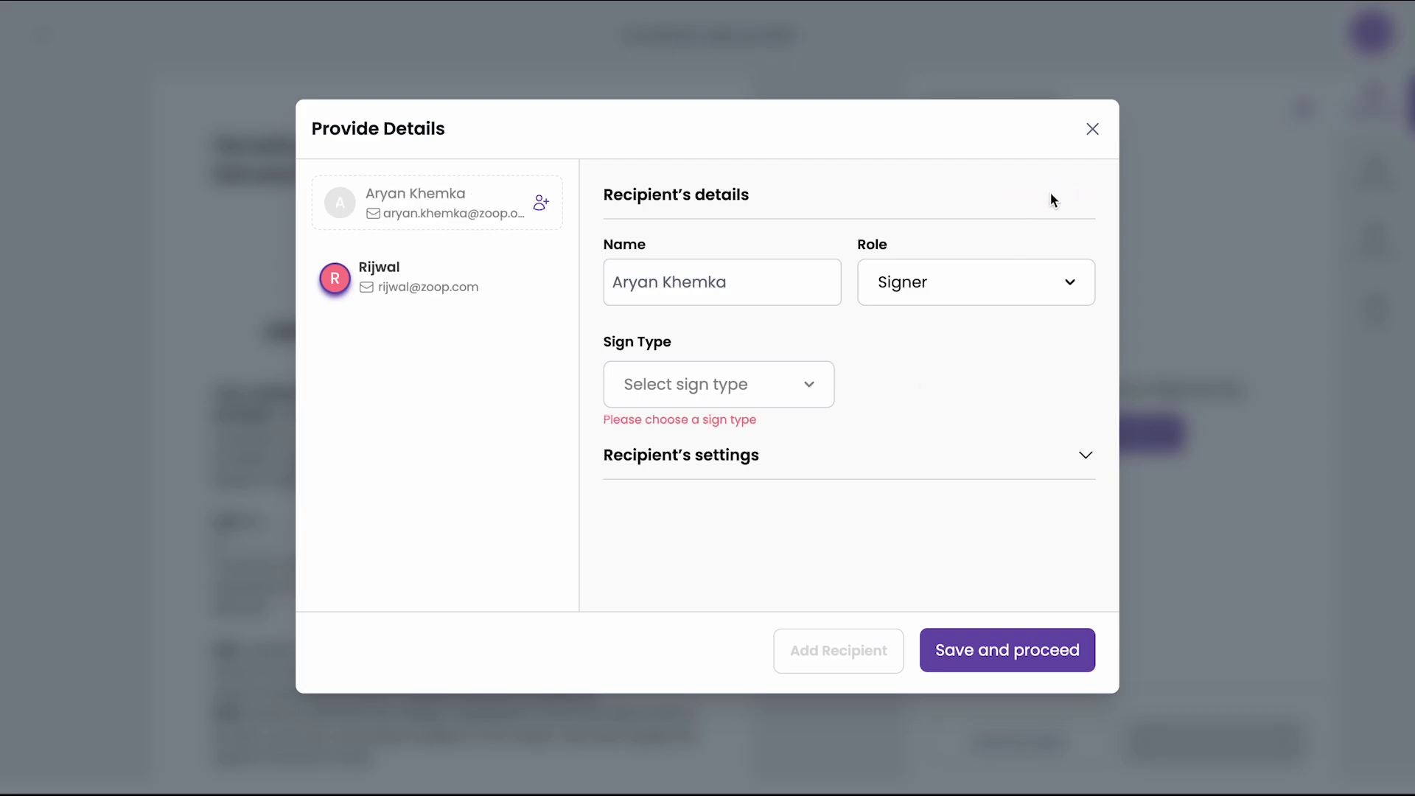
click(810, 387)
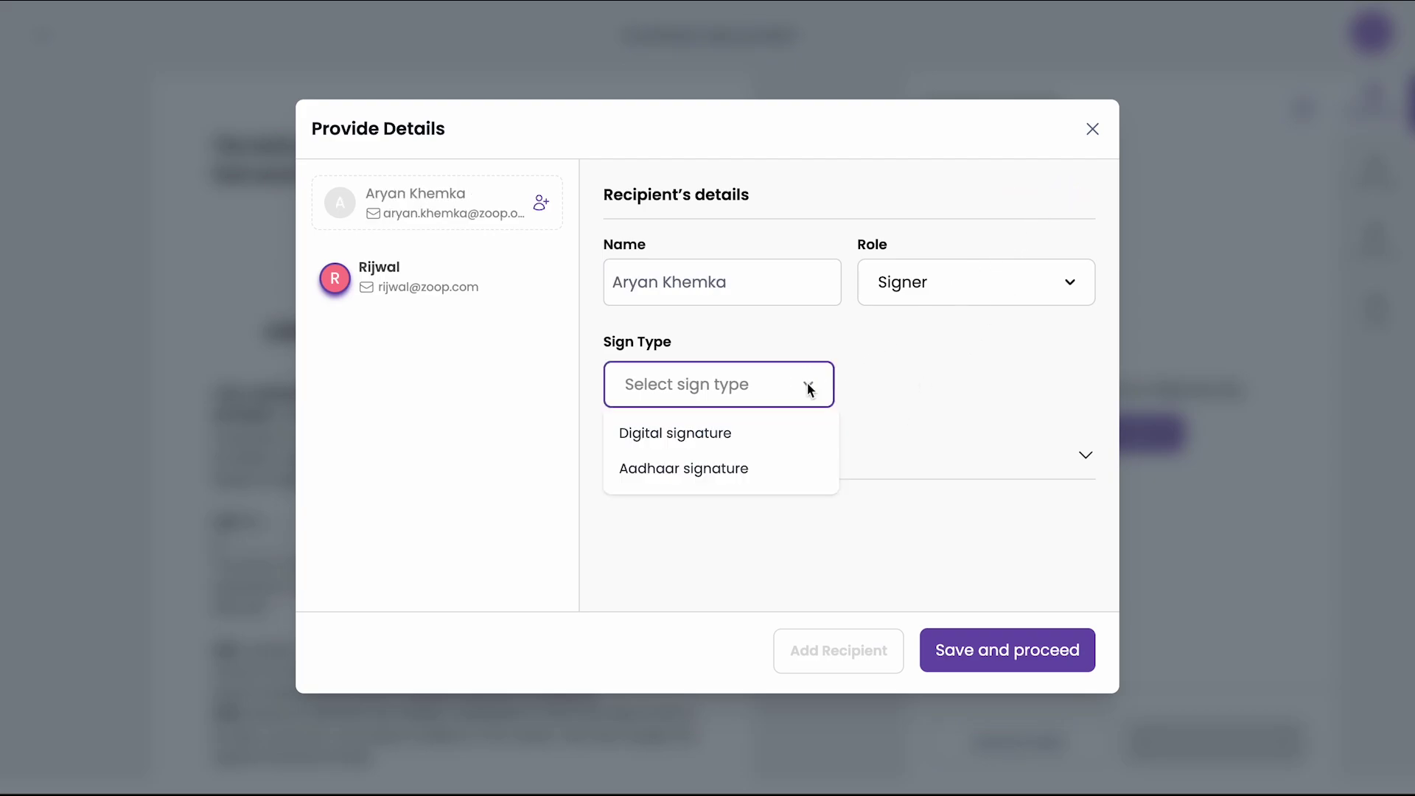
click(756, 467)
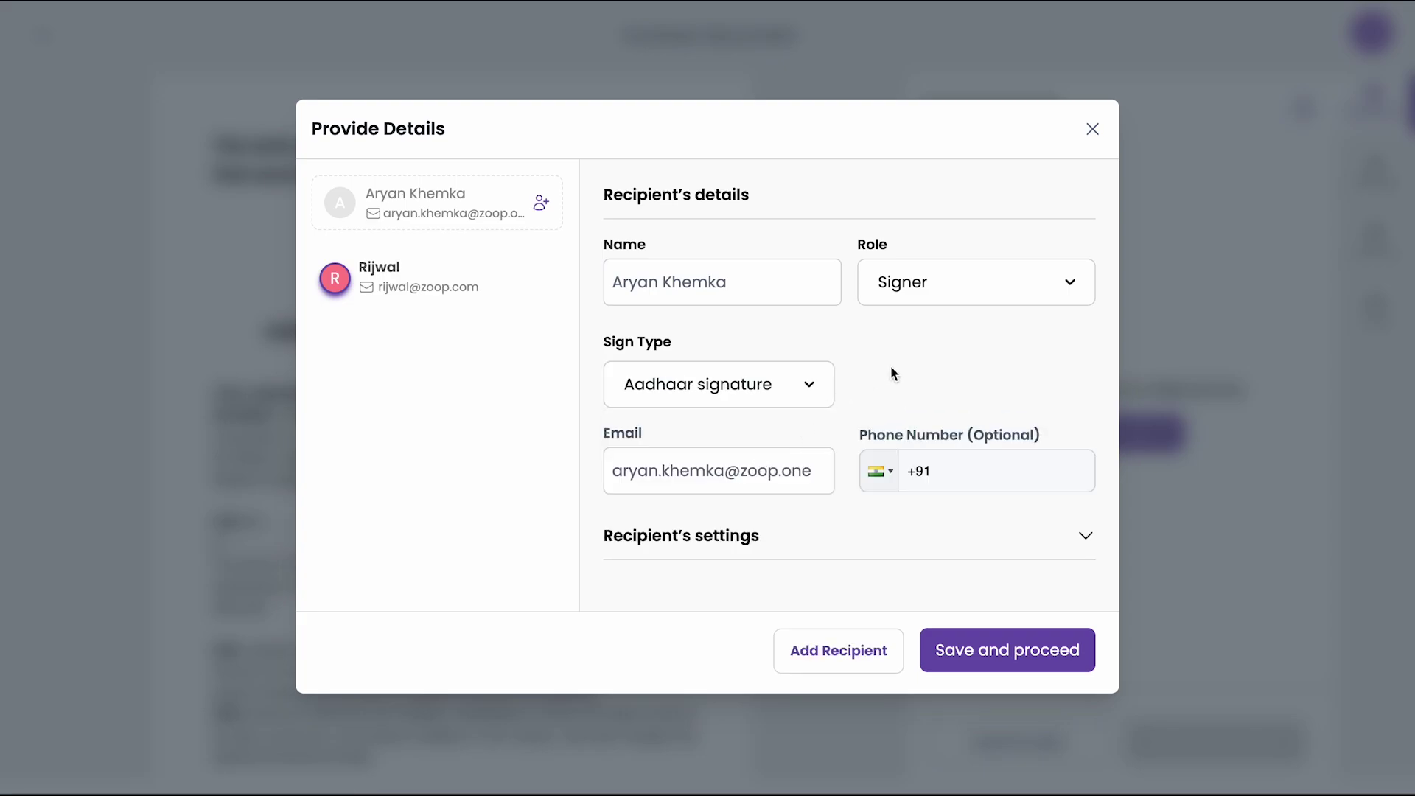
click(839, 637)
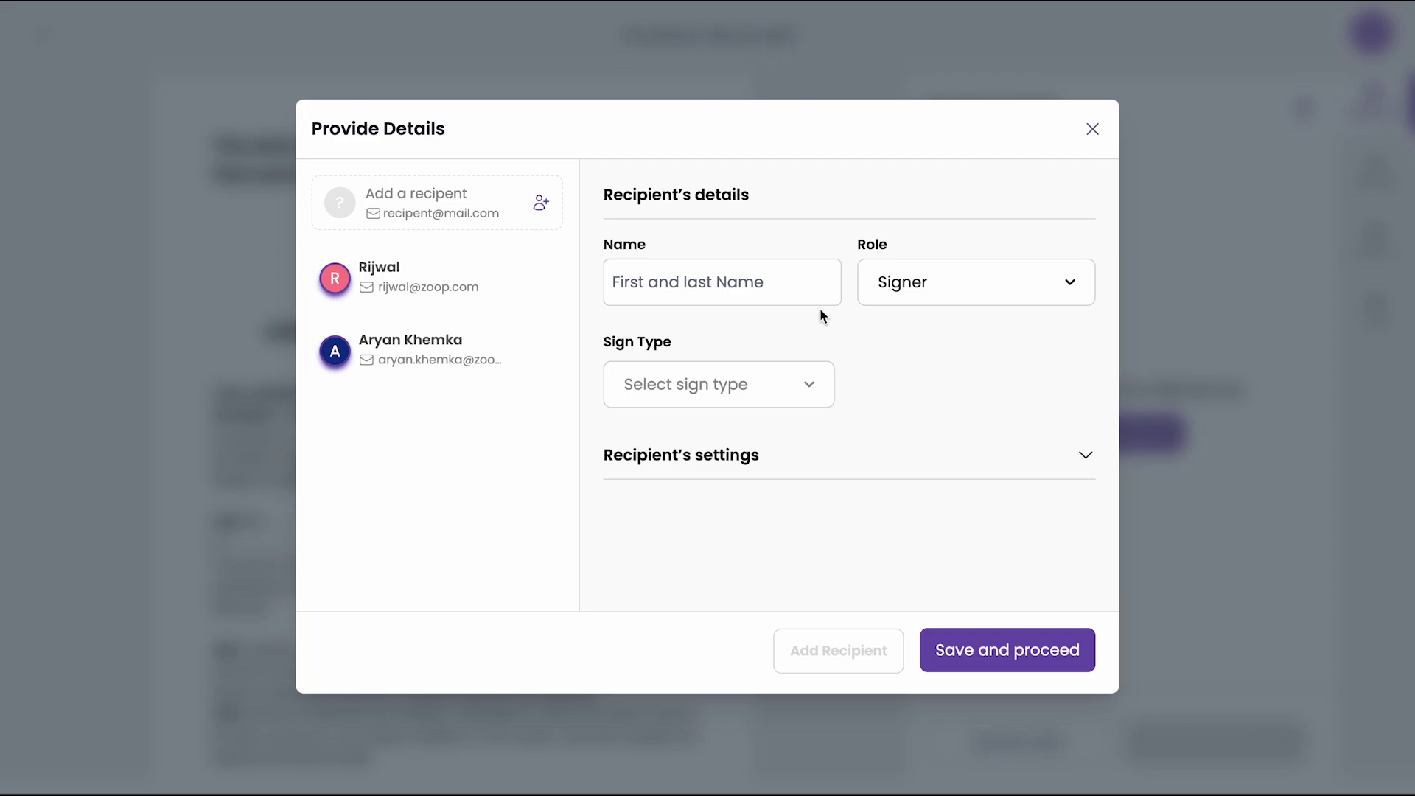
click(767, 285)
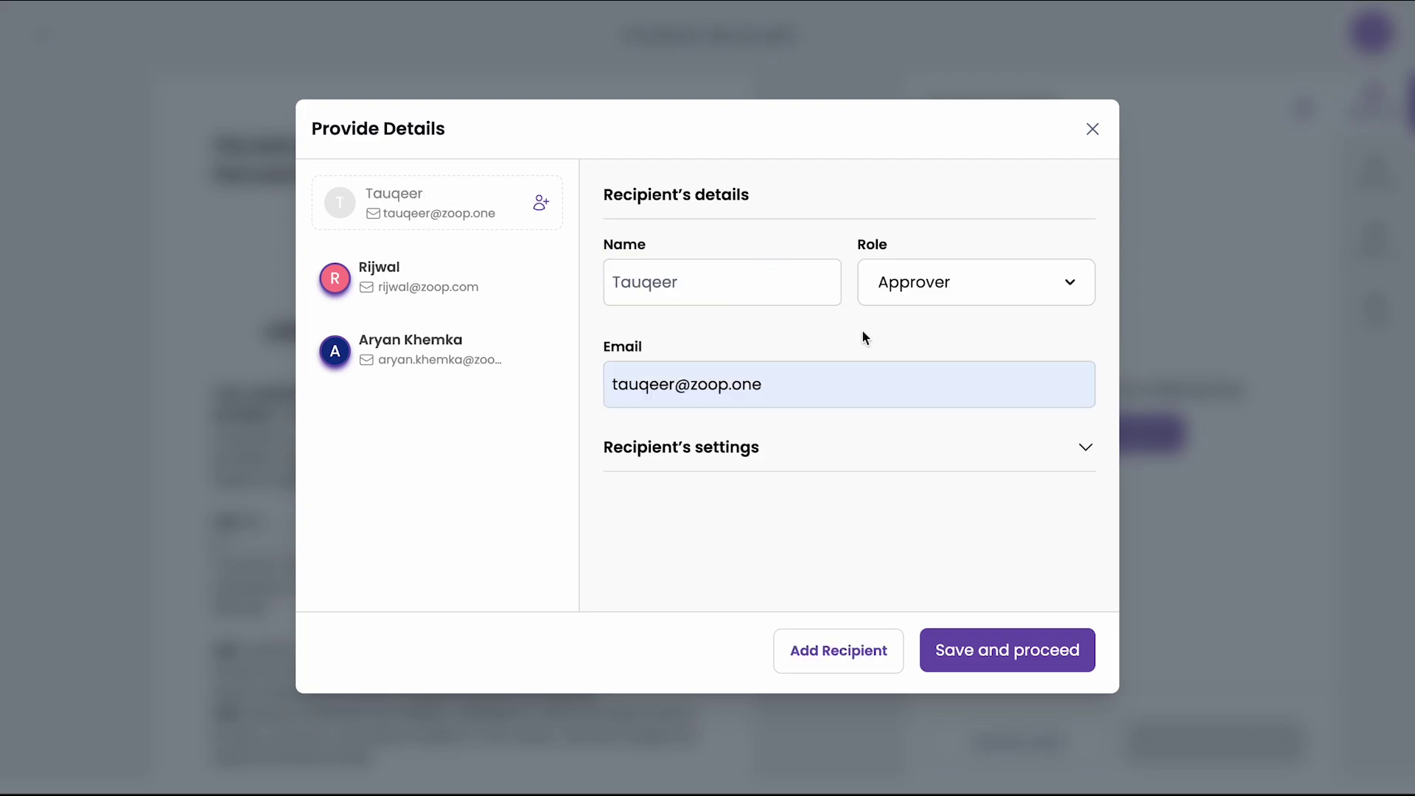
Save the recipients and place the account owner's signature box beside the other signer's on page 2.
click(1015, 652)
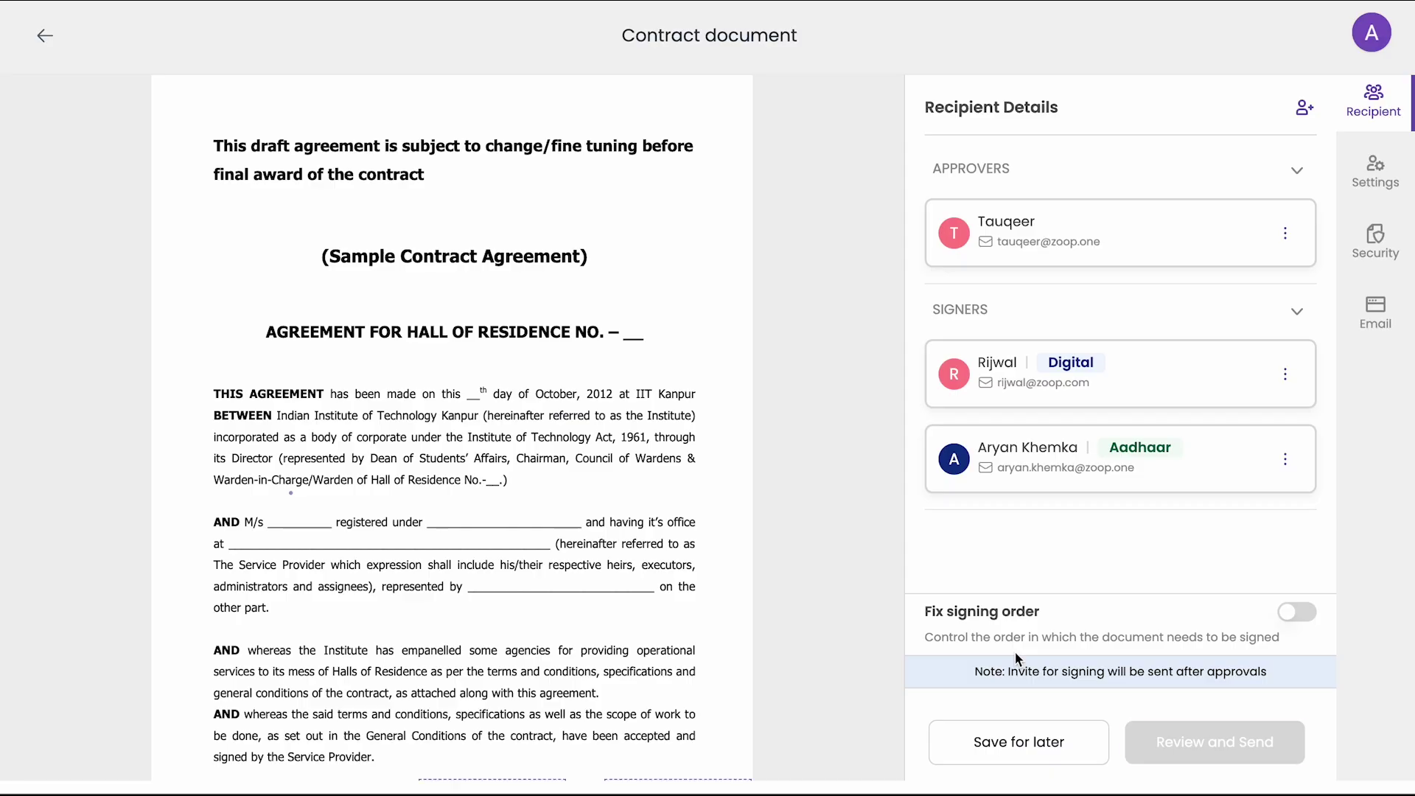
scroll(714, 544, down, 2)
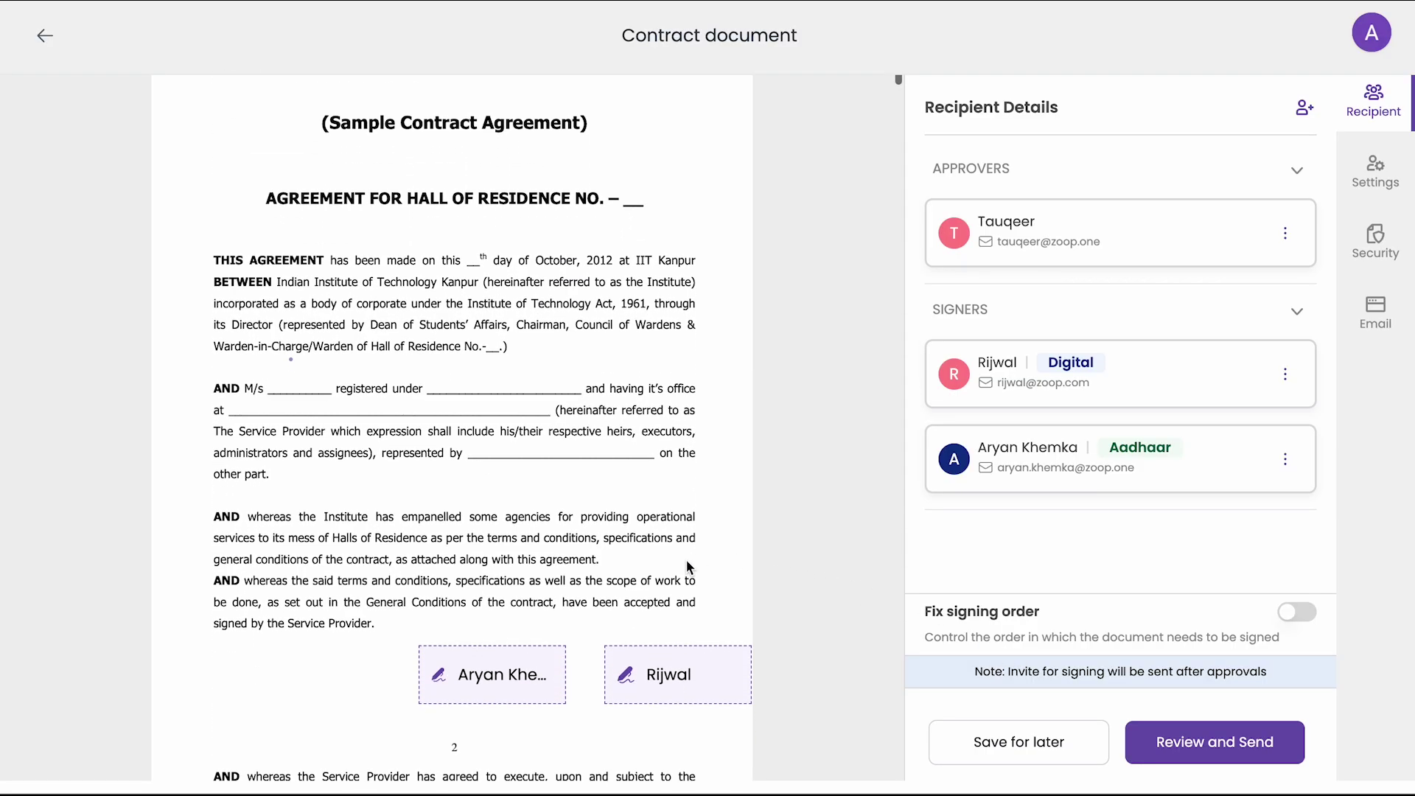
mouse_move(564, 672)
scroll(634, 671, down, 1)
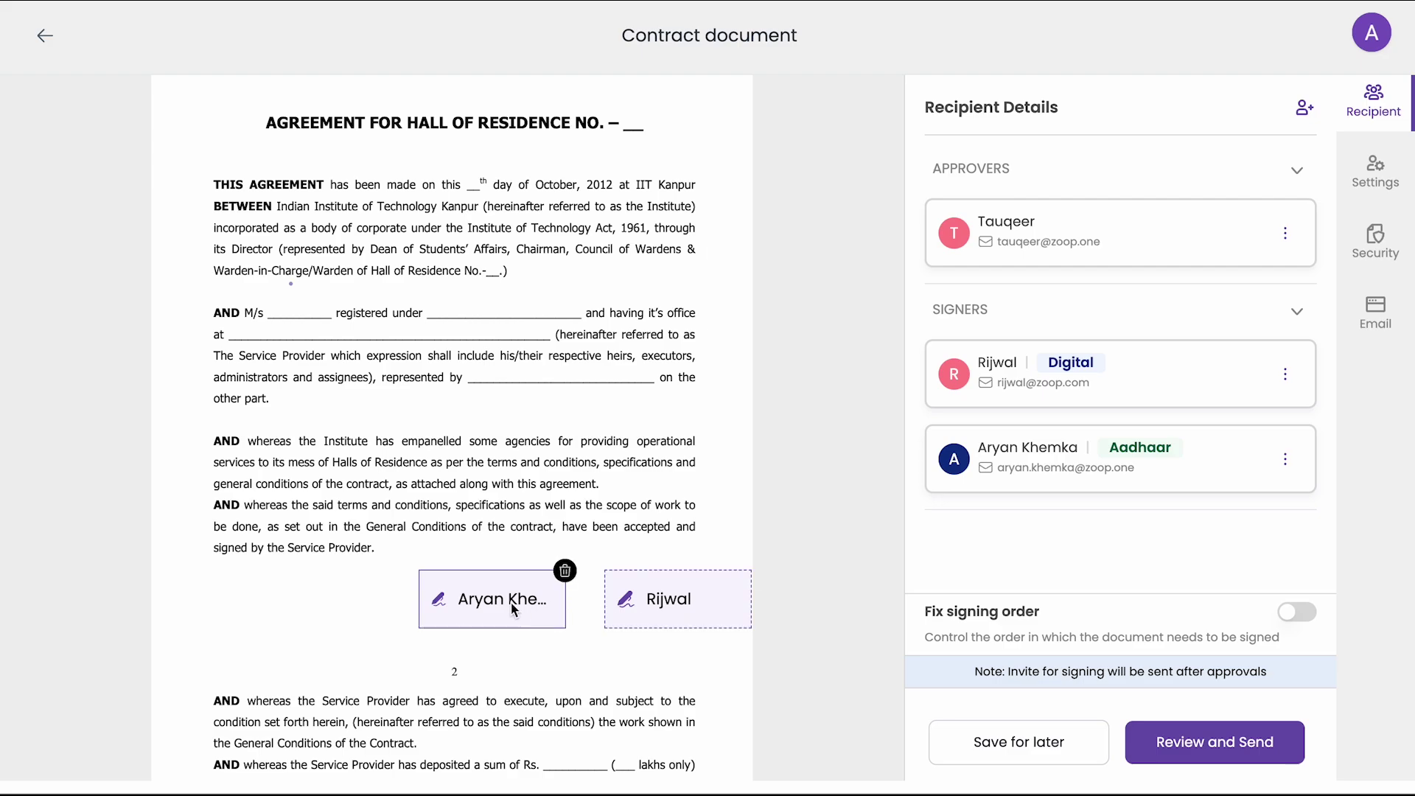
mouse_move(504, 606)
mouse_down()
mouse_move(297, 577)
mouse_move(526, 607)
mouse_up()
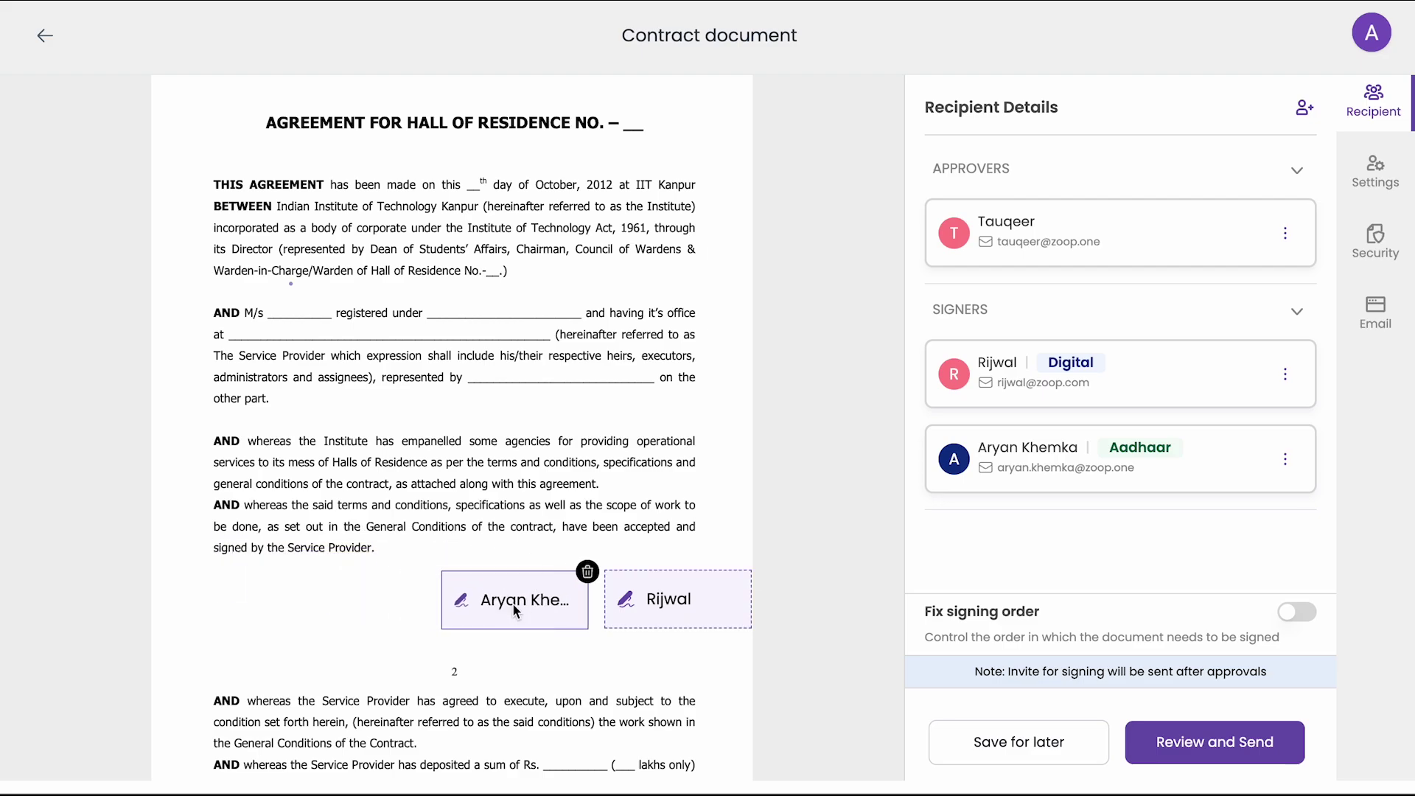
click(586, 576)
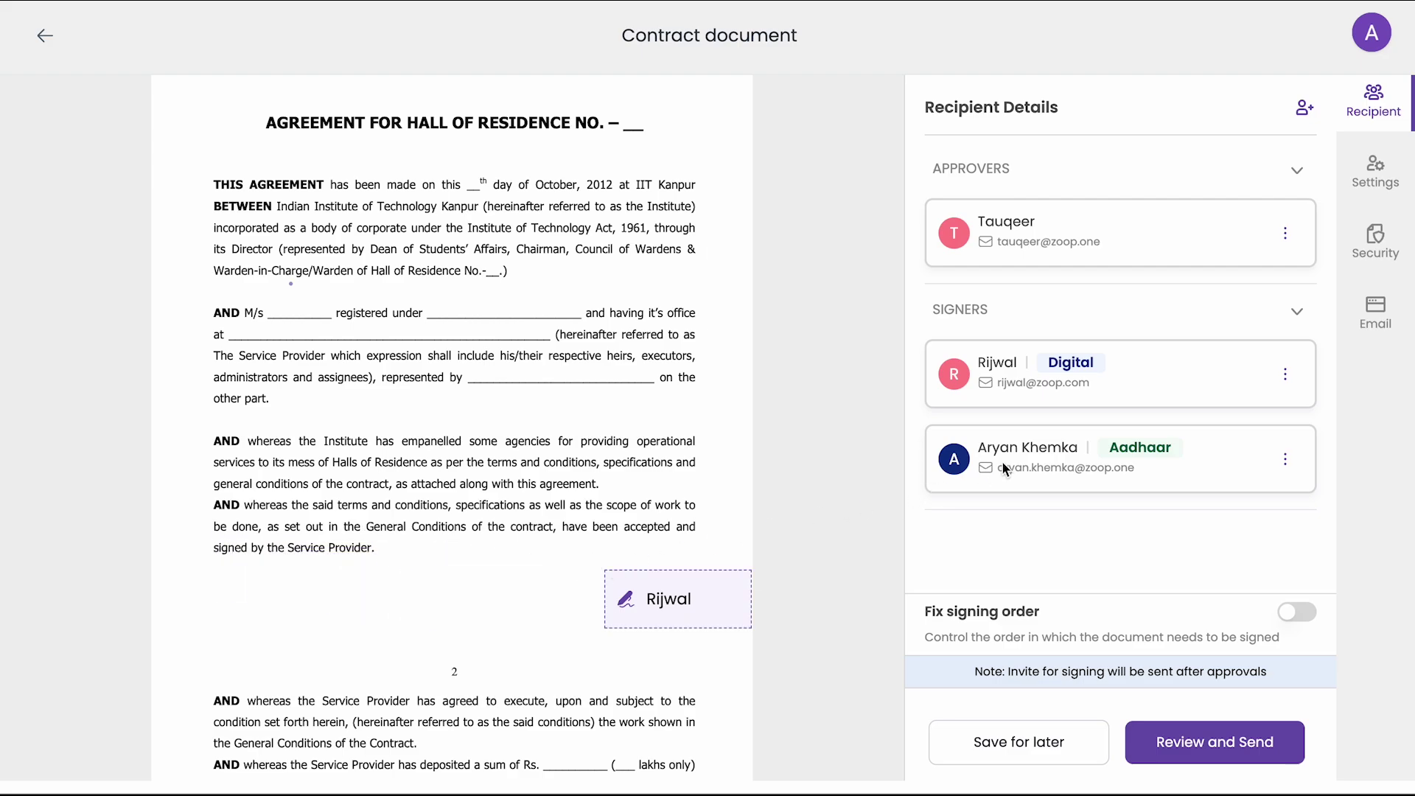
mouse_move(1008, 460)
mouse_down()
mouse_move(430, 587)
mouse_move(499, 594)
mouse_up()
scroll(521, 613, down, 10)
scroll(520, 613, down, 5)
scroll(525, 609, up, 20)
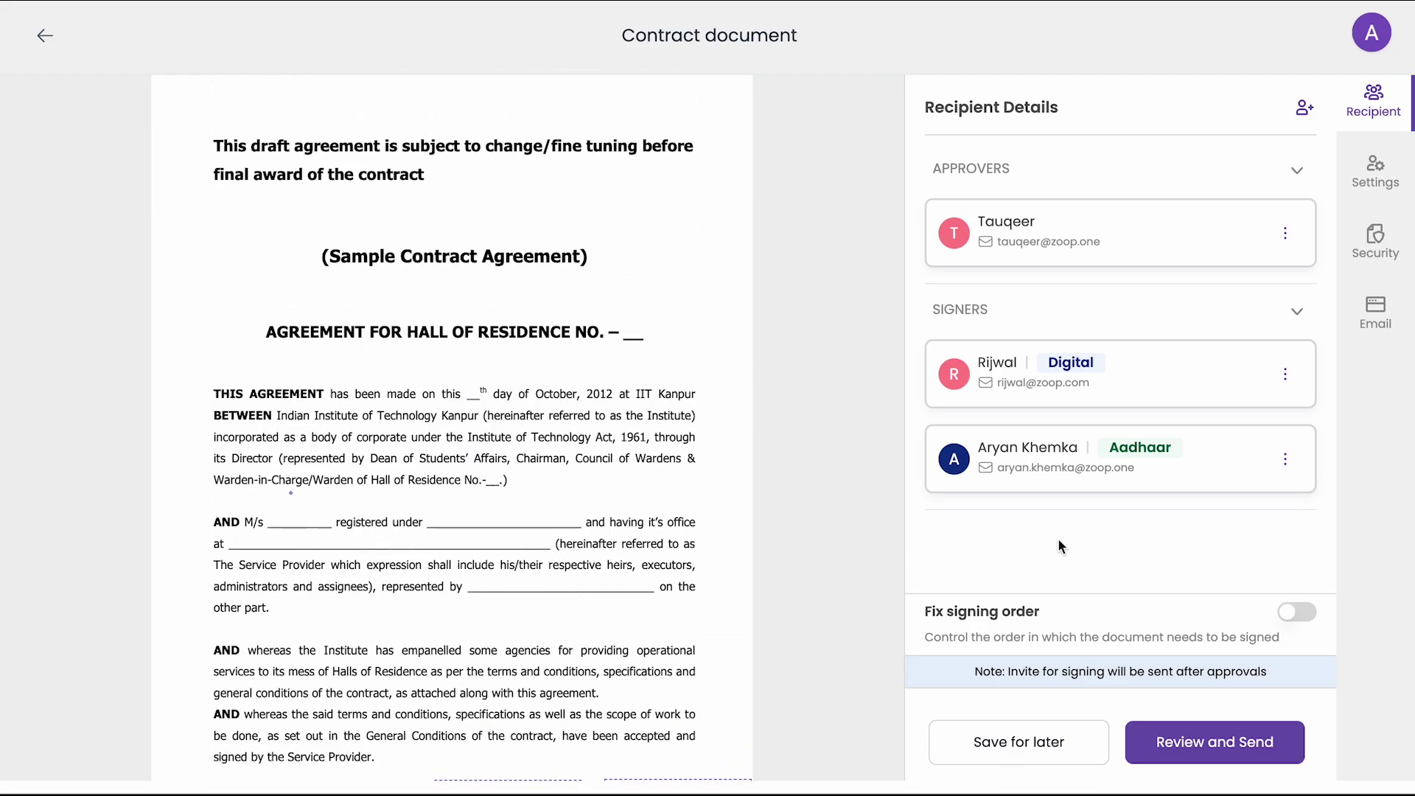
Enable fixed signing order, move the account owner to first signer, then disable it again.
click(1291, 614)
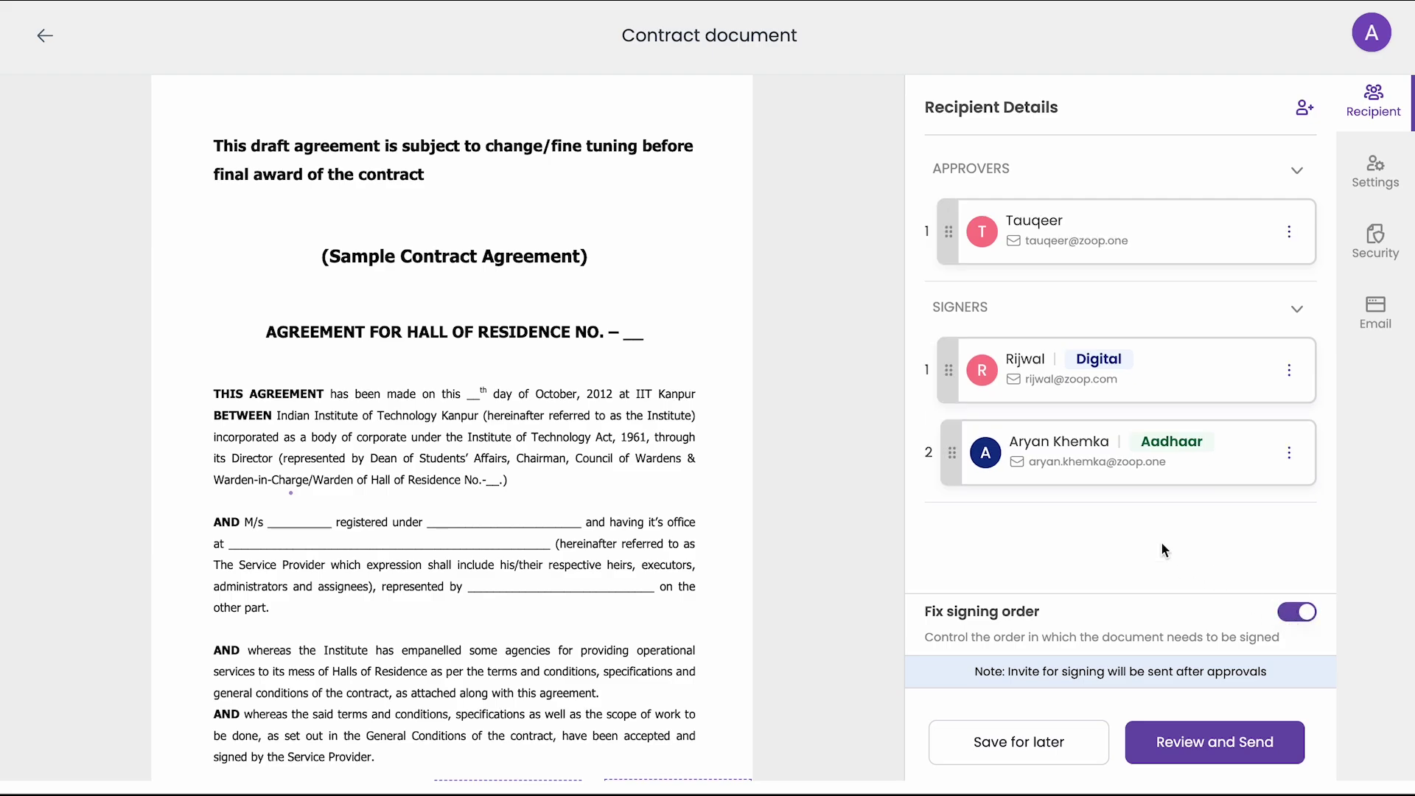
drag(944, 456, 932, 363)
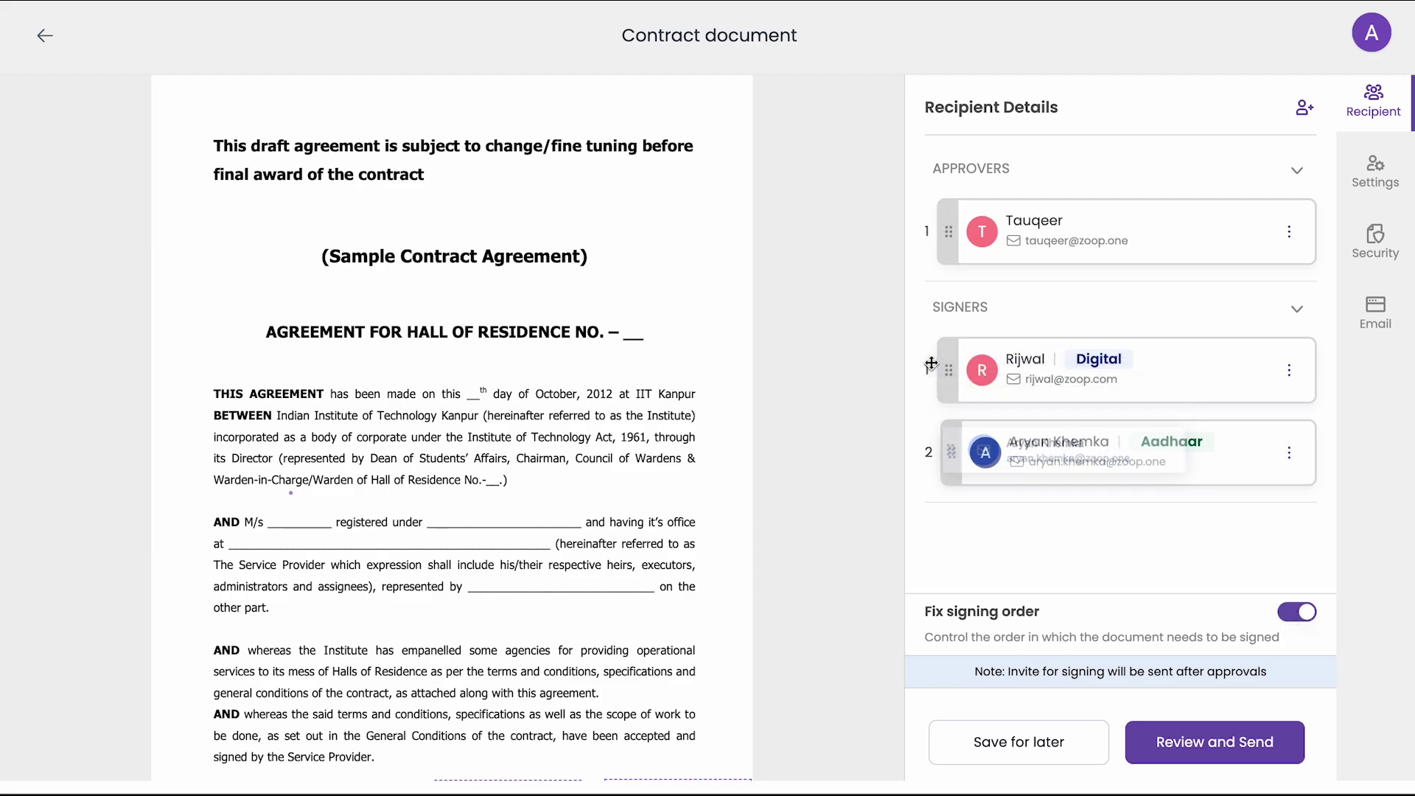
drag(950, 454, 943, 356)
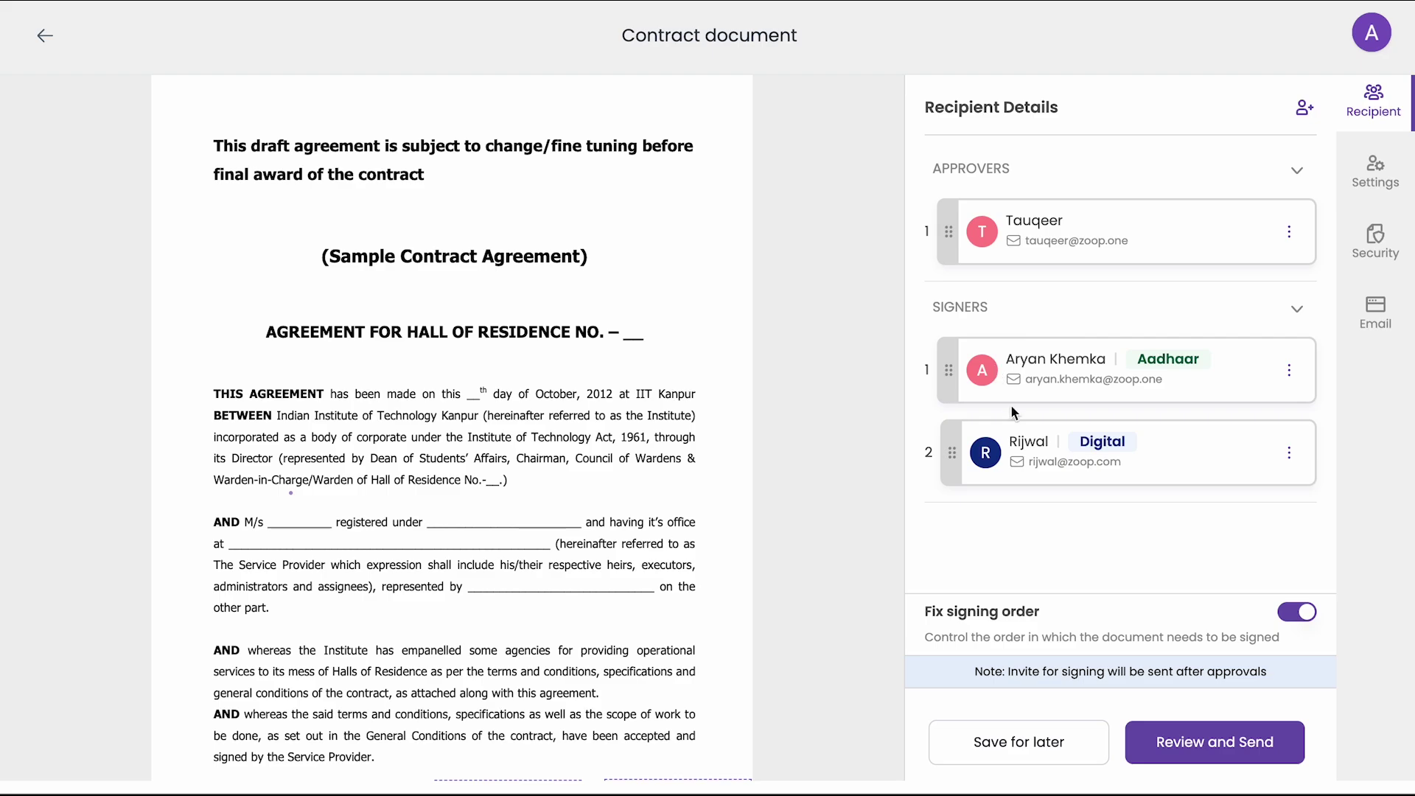
click(1308, 612)
click(1375, 176)
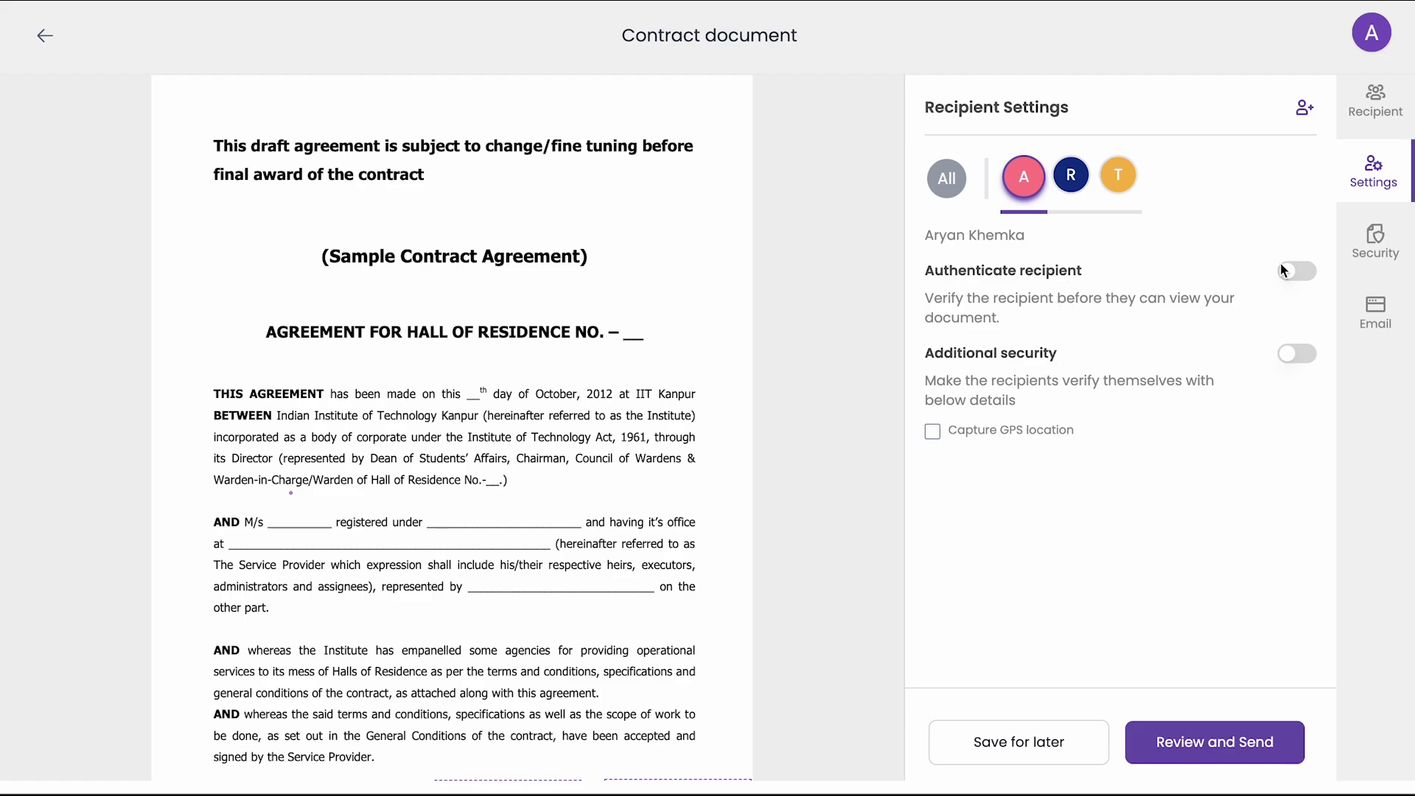
Add a 'ZoopSign' watermark to the contract and leave password protection turned off.
click(1373, 240)
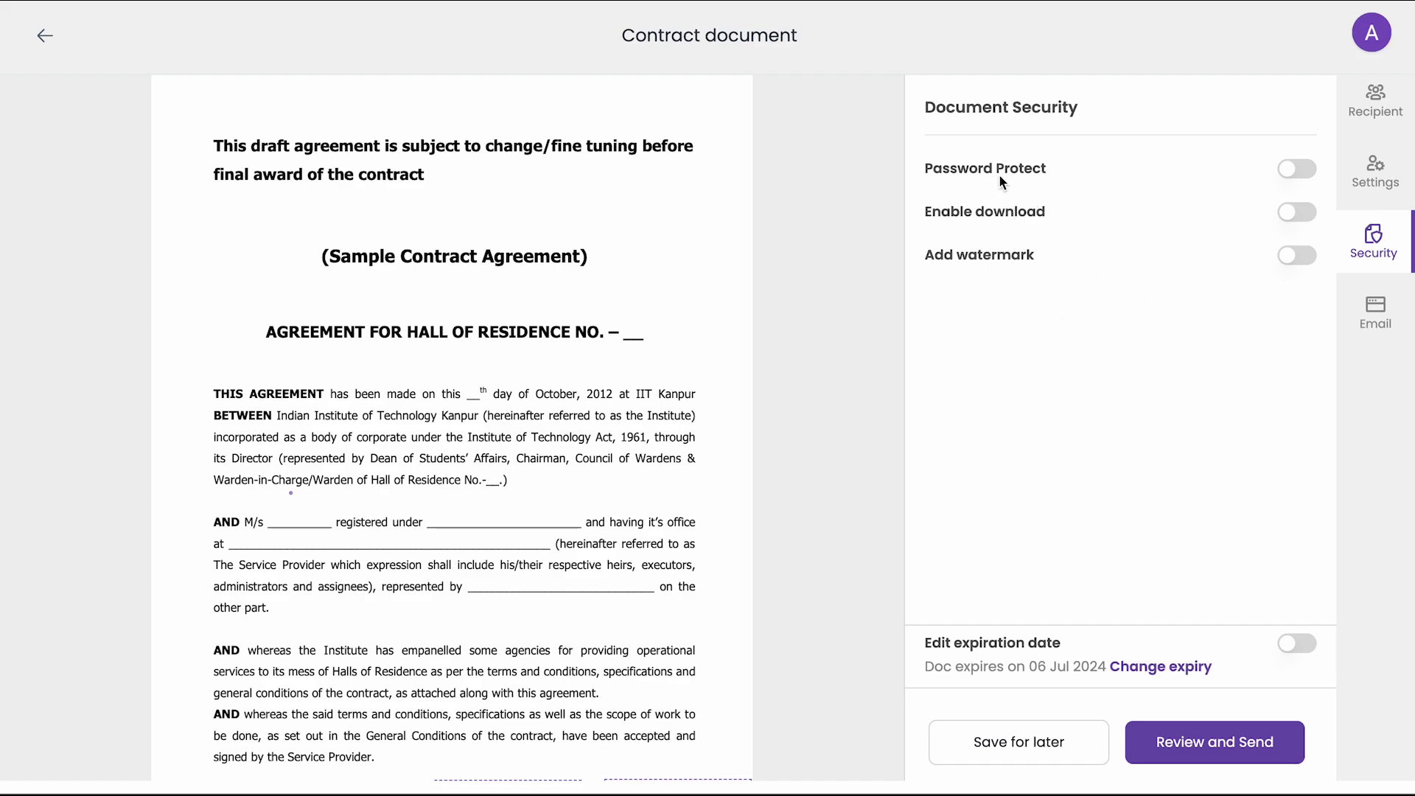
click(1298, 173)
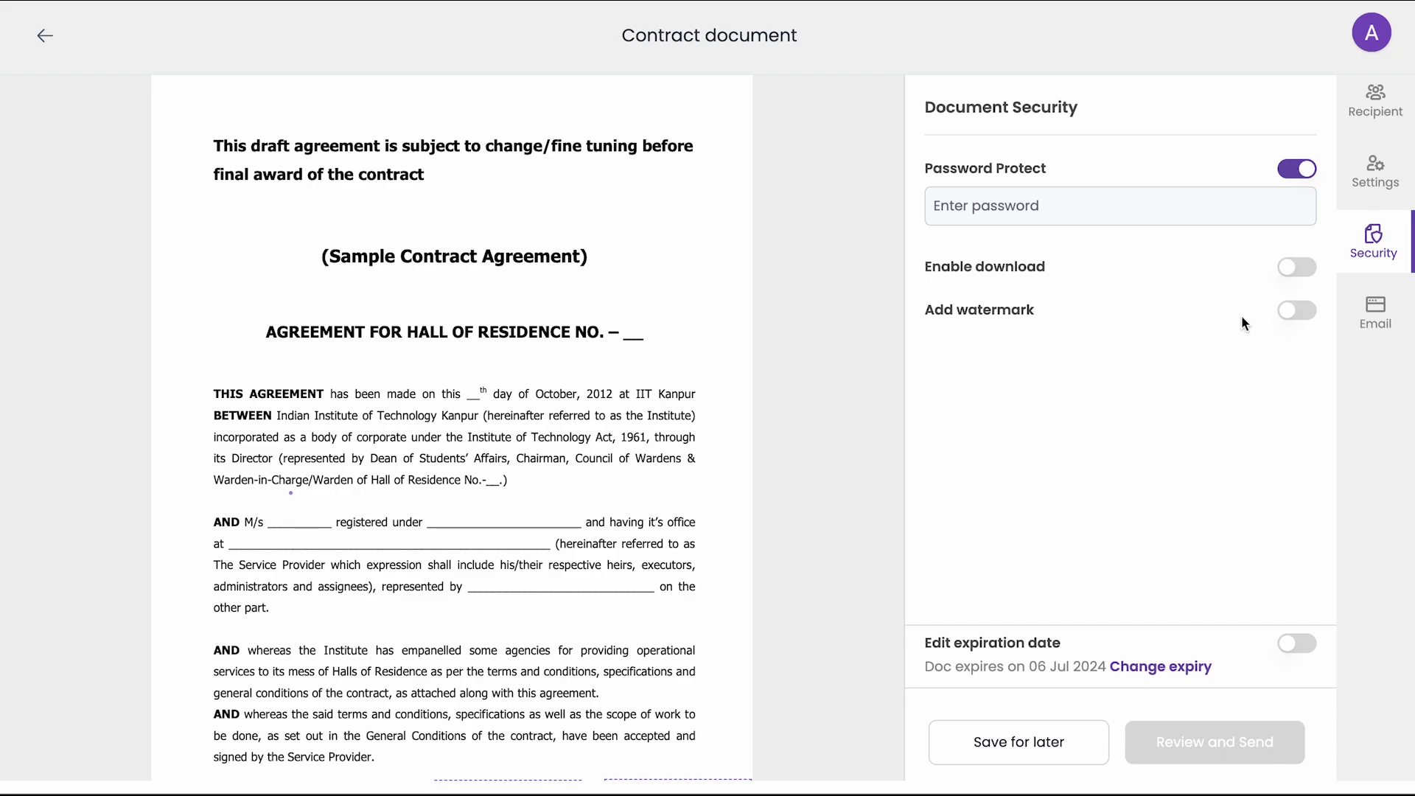
click(1294, 310)
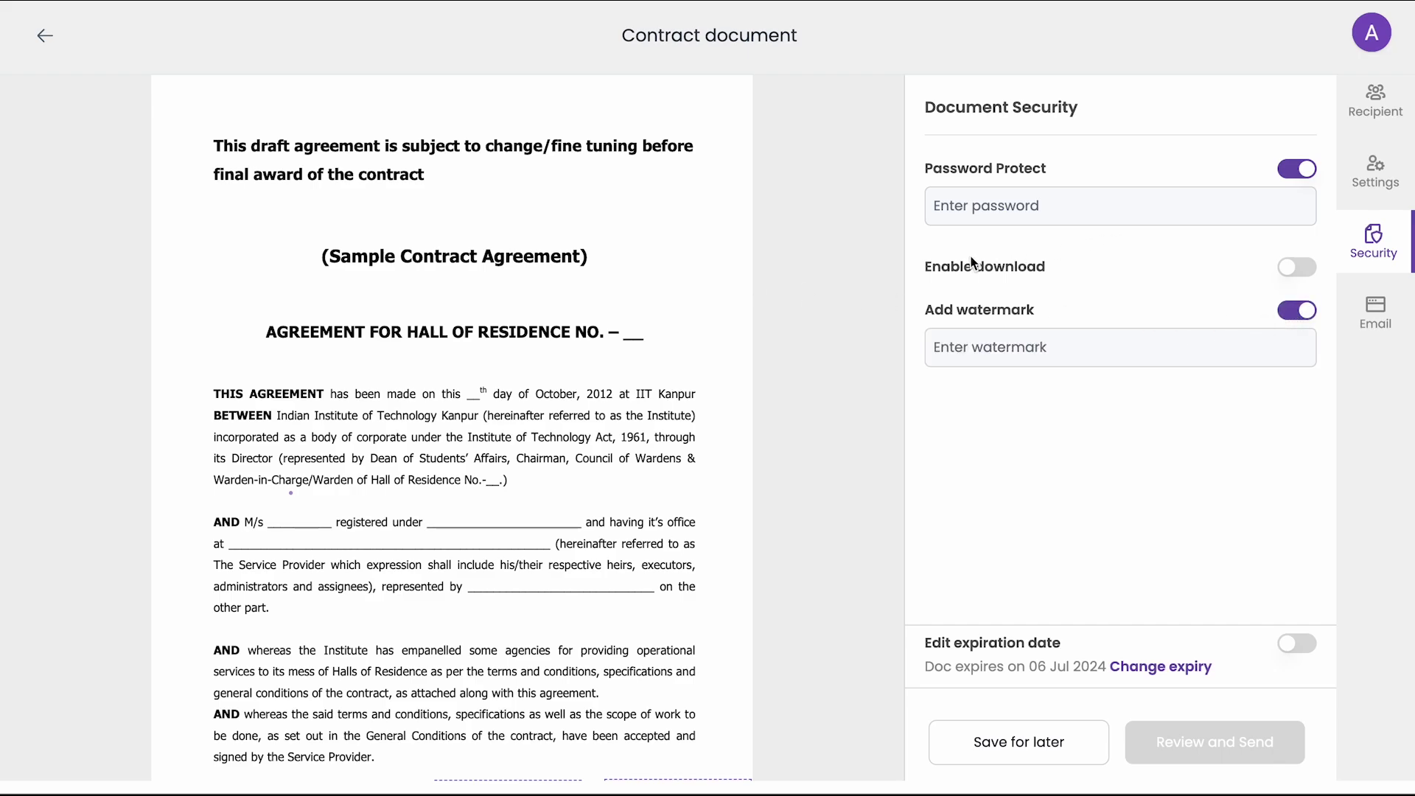
click(1056, 340)
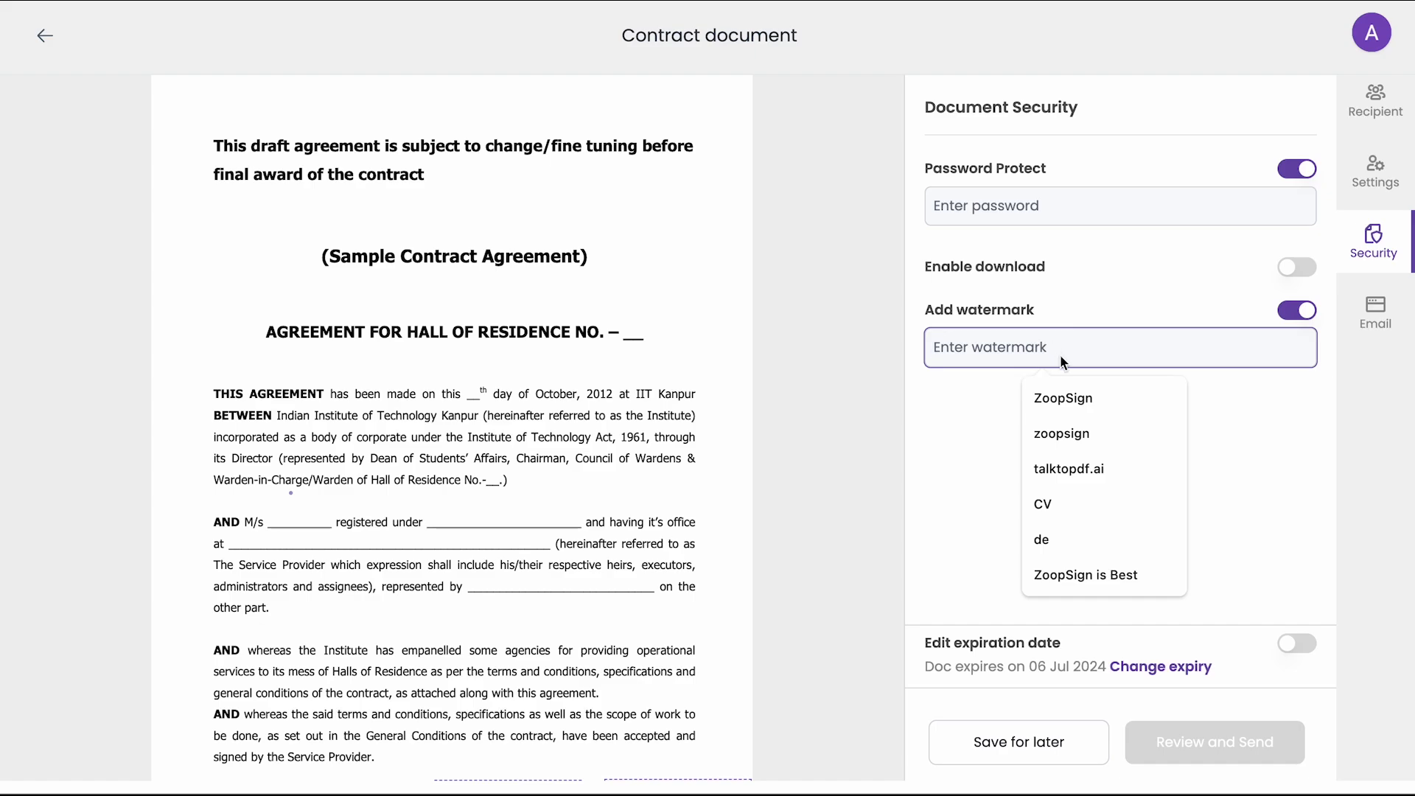
click(1081, 395)
click(1298, 169)
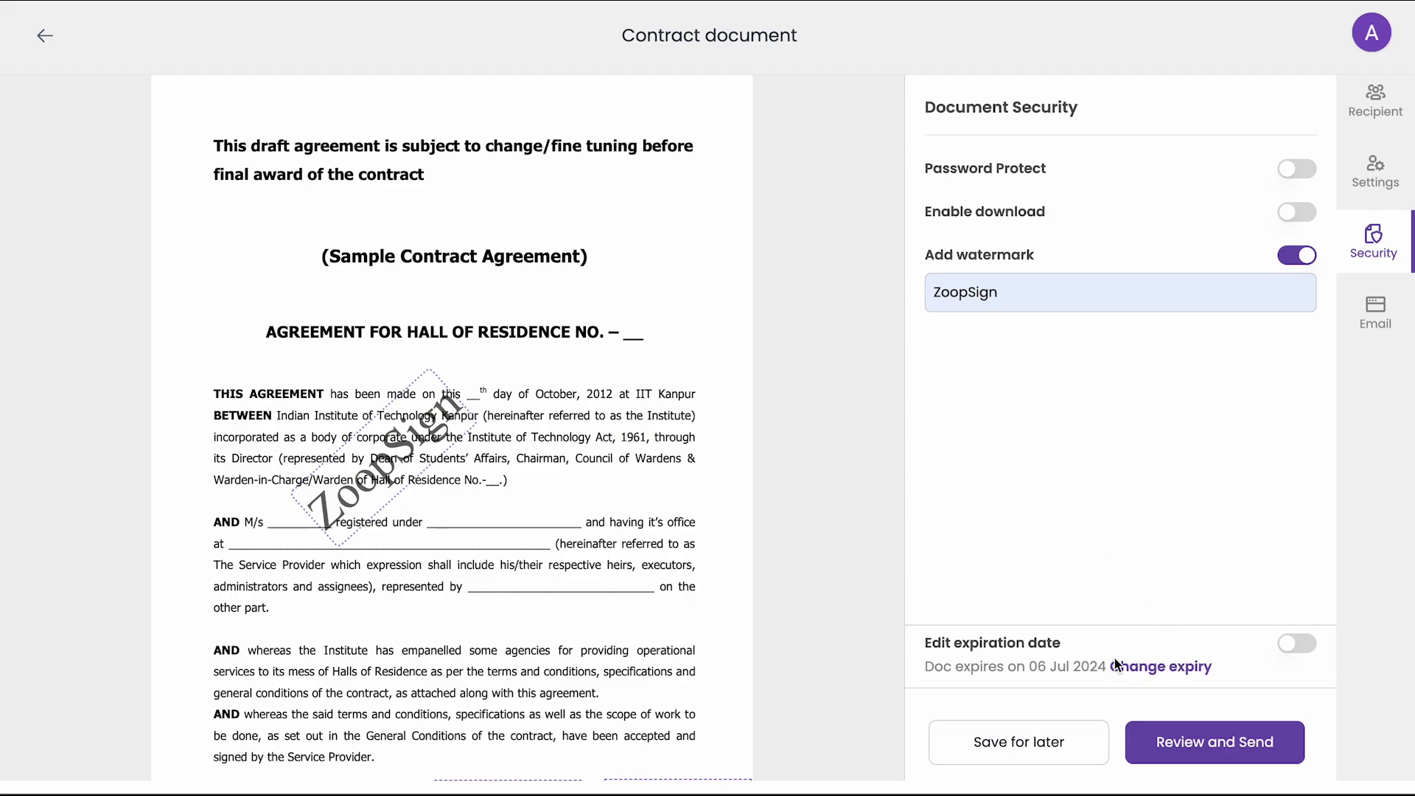
click(1378, 324)
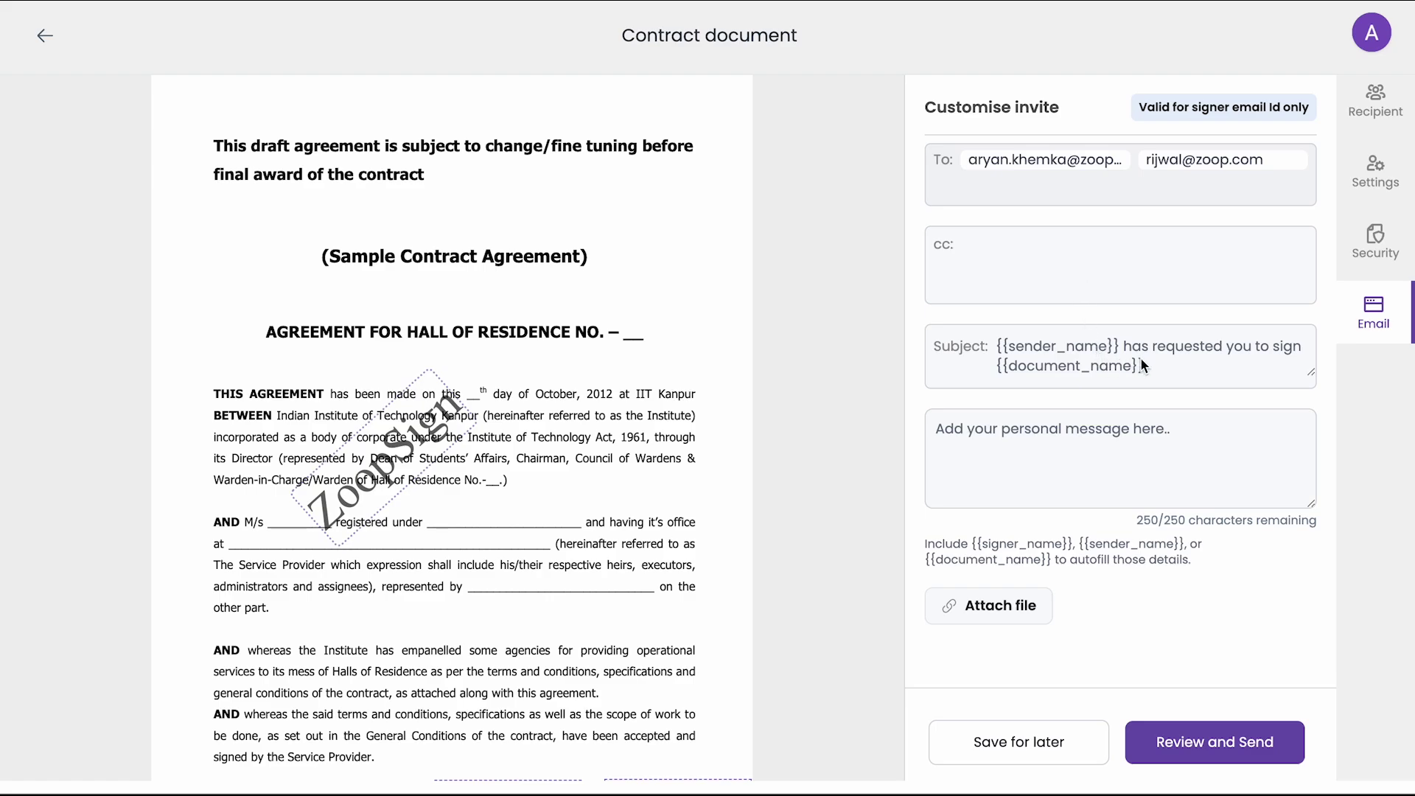
Write the invite message 'Hi {{signer_name}}! Please sign the {{document_name}} document.' and review it.
click(1032, 430)
text(Hi {{signer)
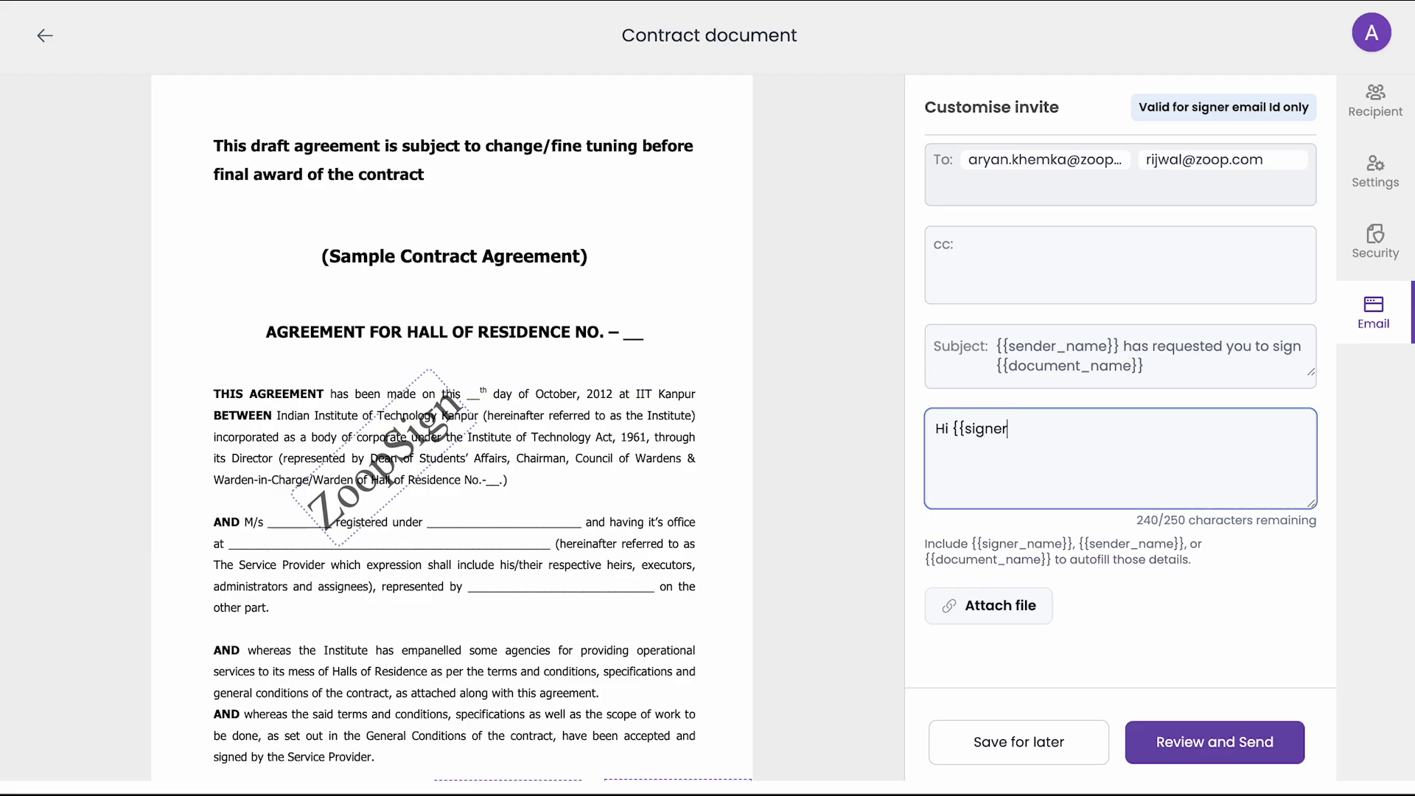
text(_name}}! Please sign the {{docume)
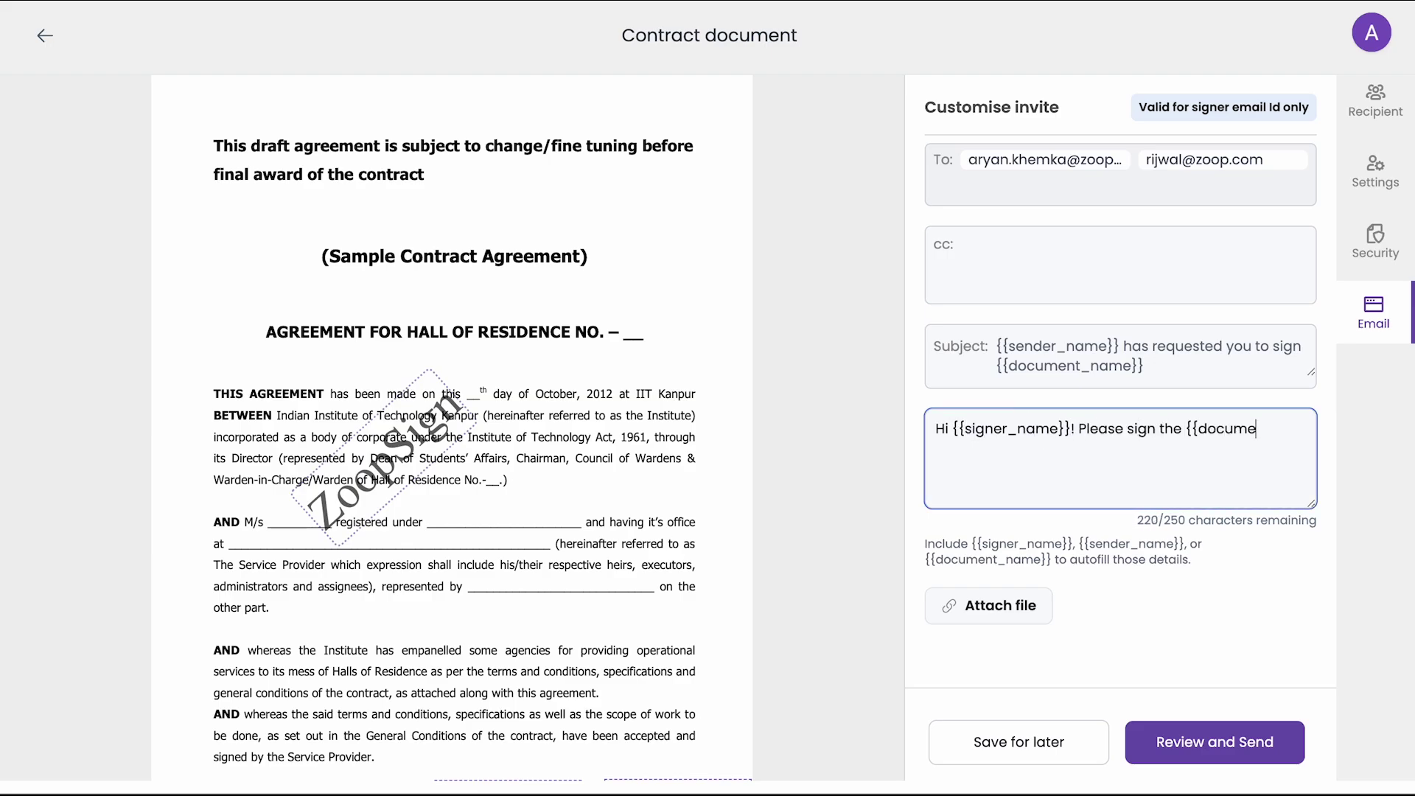
text(nt_name}} document.)
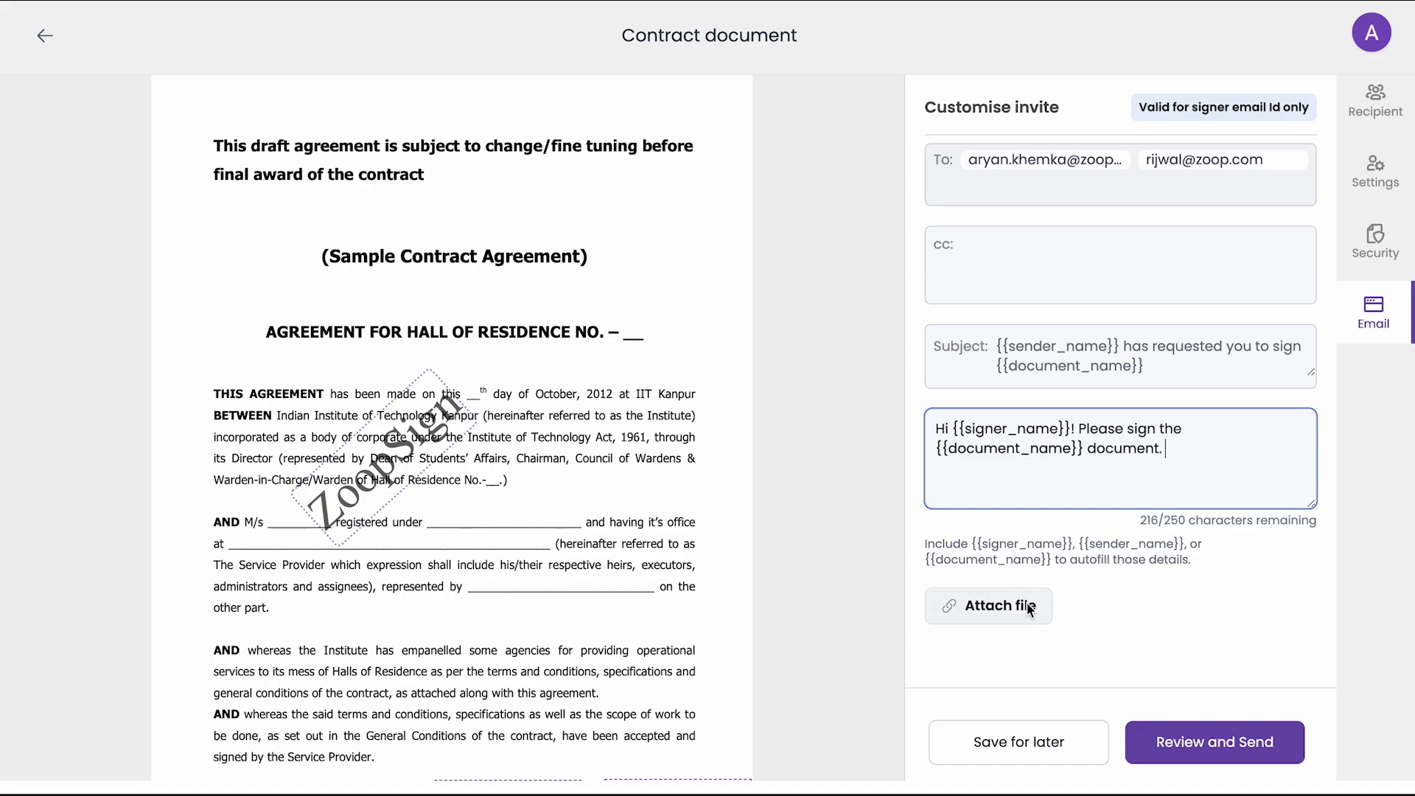
click(1187, 743)
Check the invite preview, recipient details and document security, then send the invite.
scroll(973, 529, down, 1)
scroll(777, 462, down, 1)
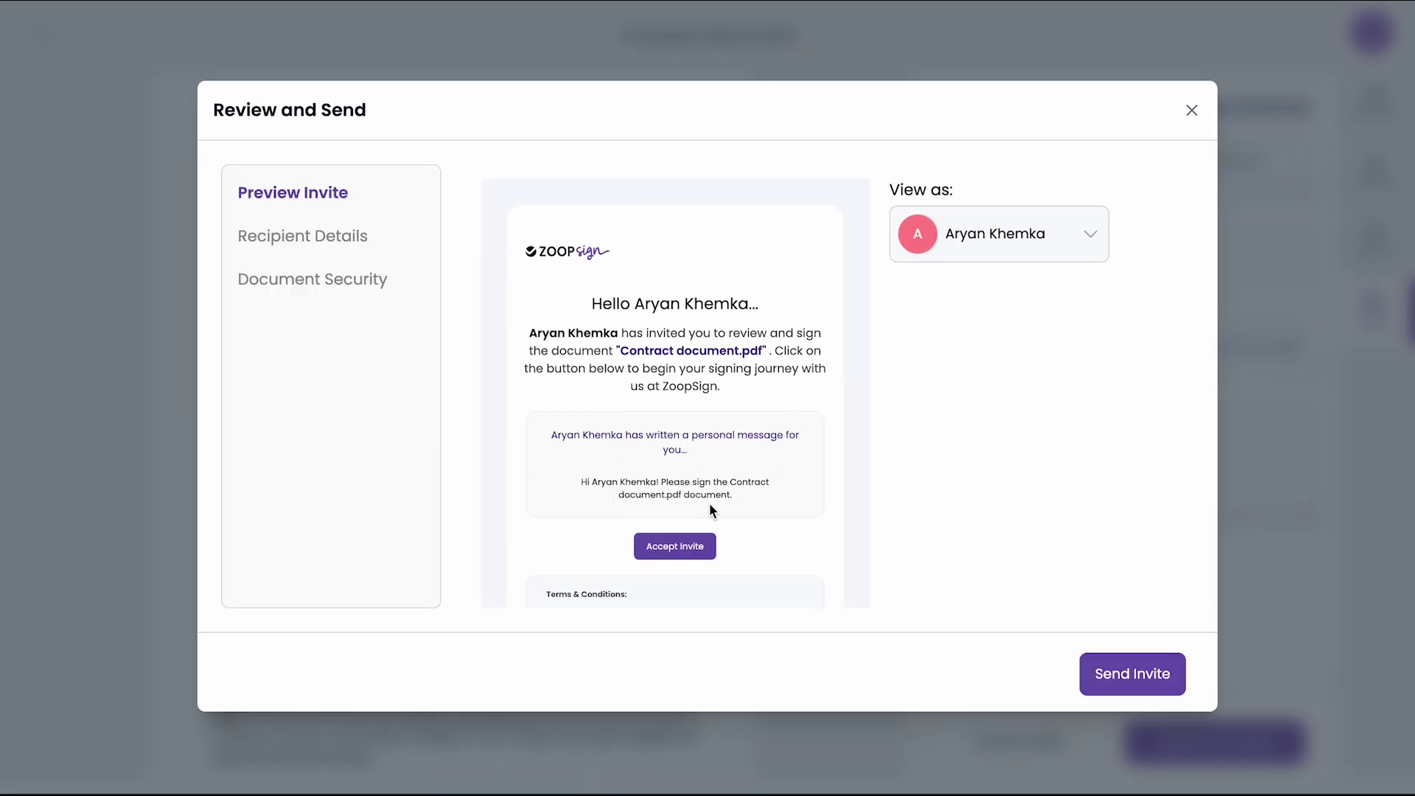
scroll(709, 502, up, 2)
scroll(709, 502, down, 2)
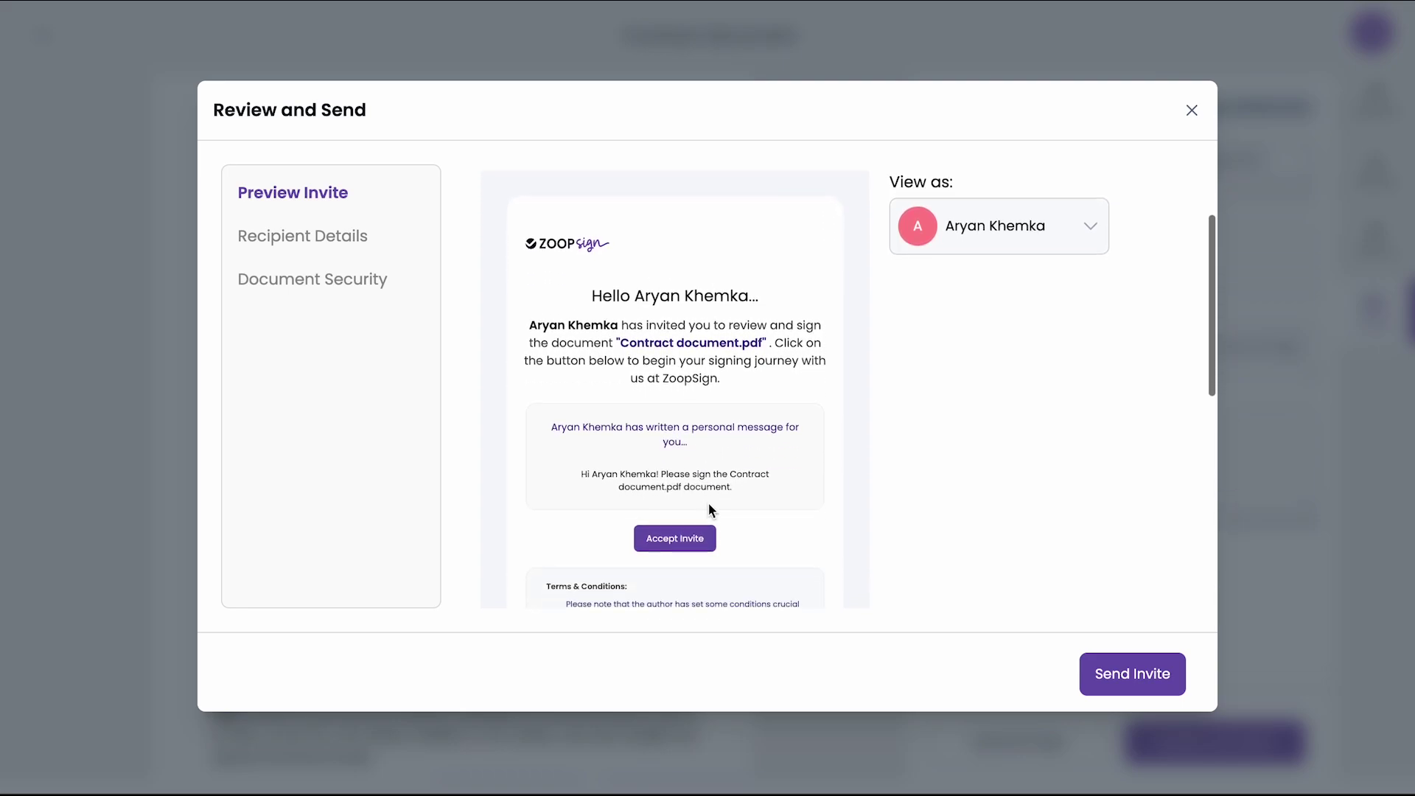
scroll(709, 505, down, 3)
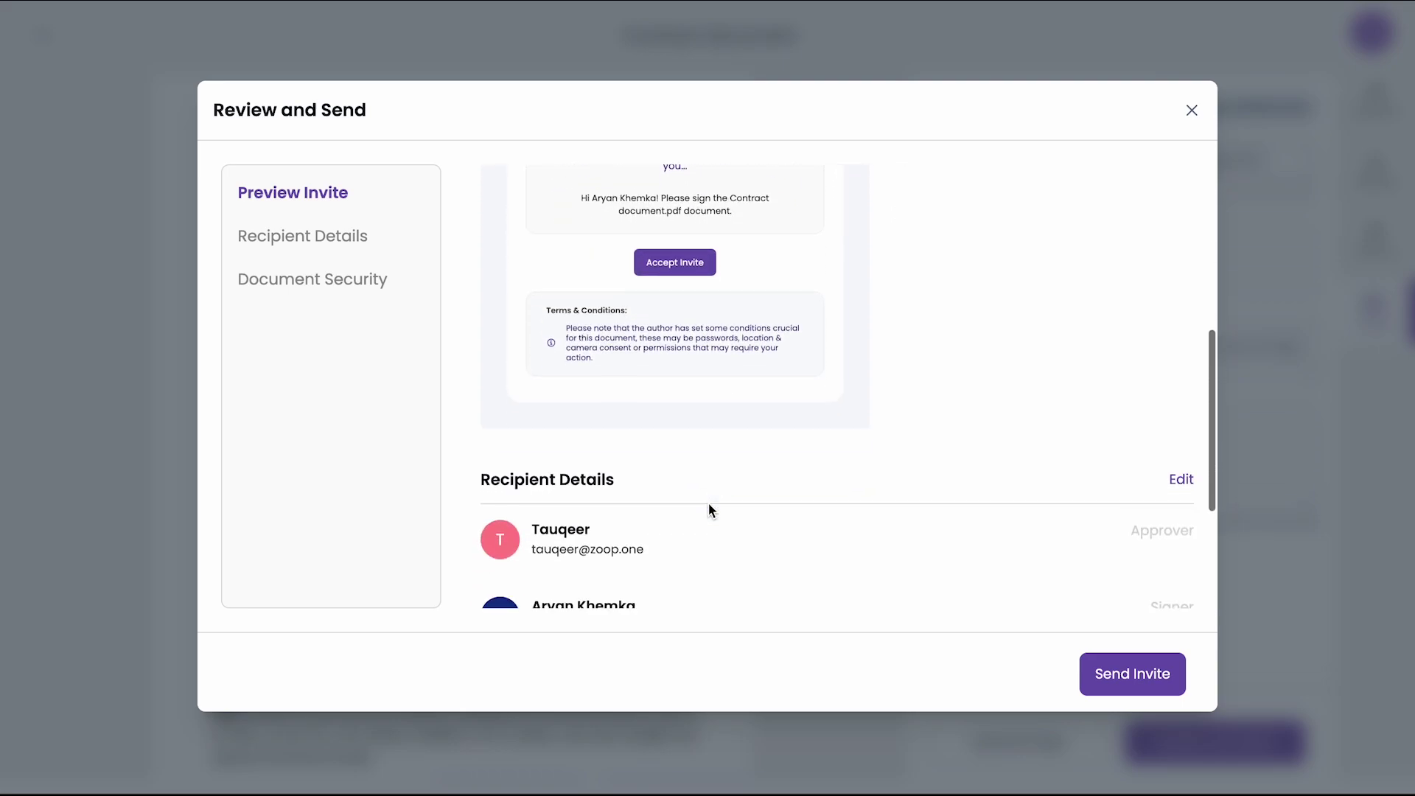
scroll(709, 508, down, 3)
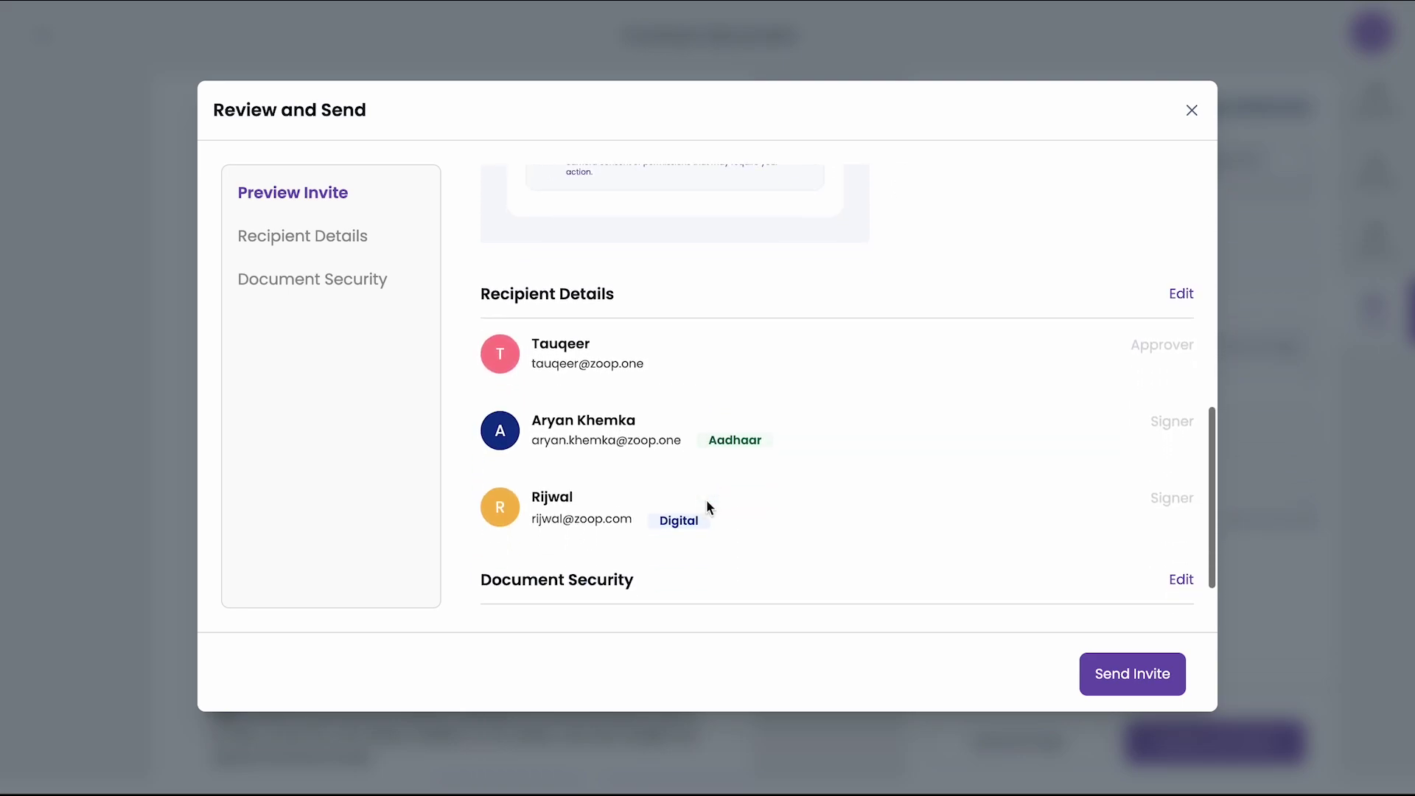
scroll(716, 510, down, 1)
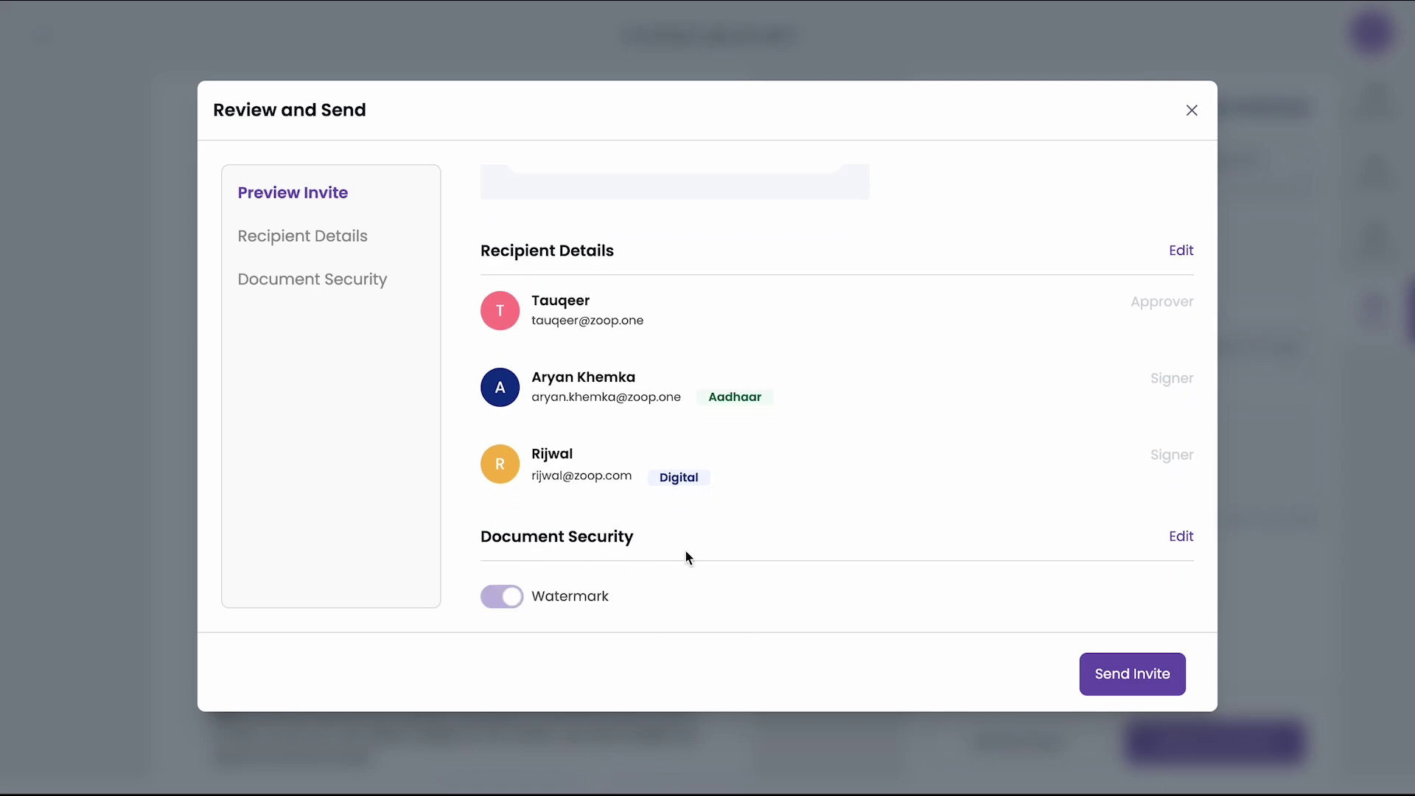
click(1116, 674)
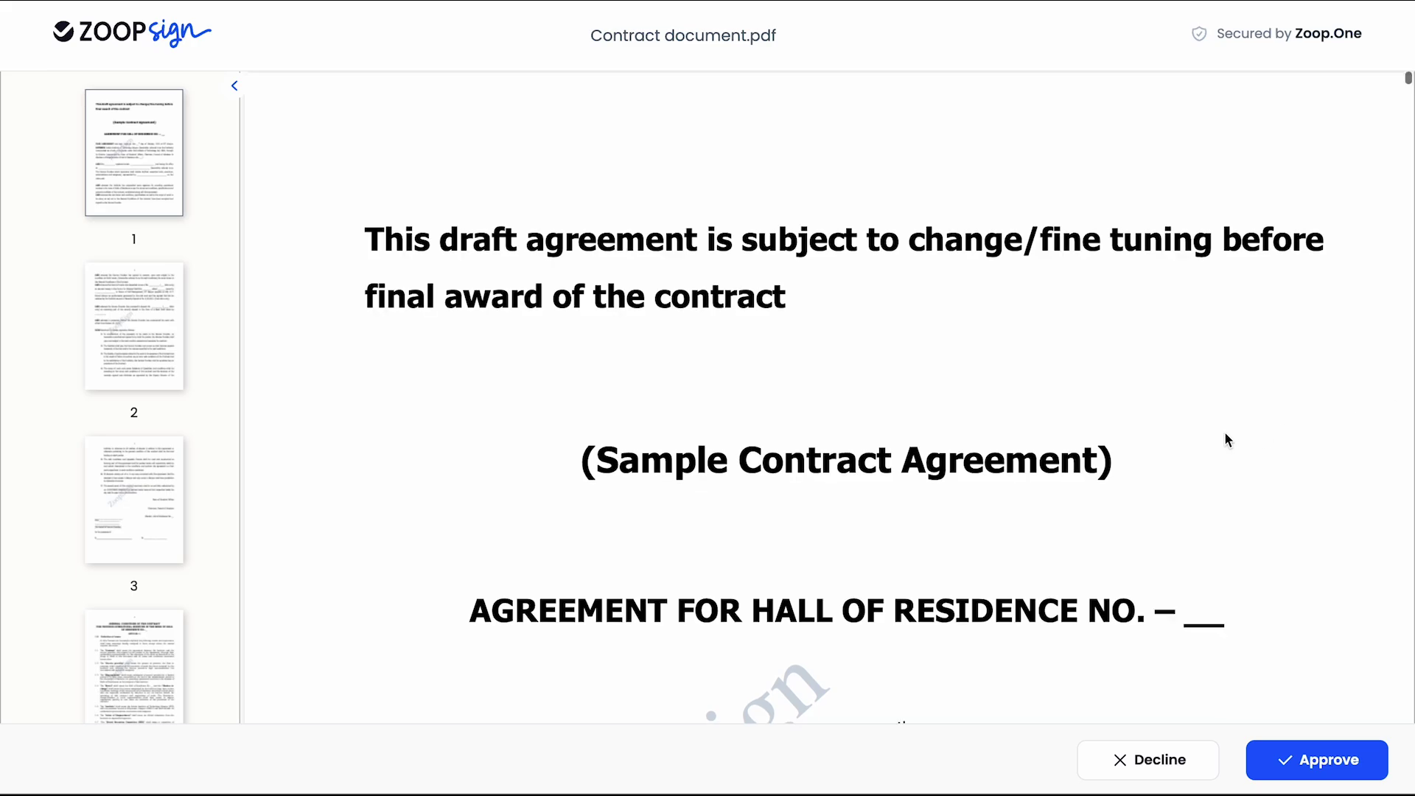
Scroll through Contract document.pdf in the approver's view.
scroll(1226, 435, down, 10)
scroll(1226, 435, up, 10)
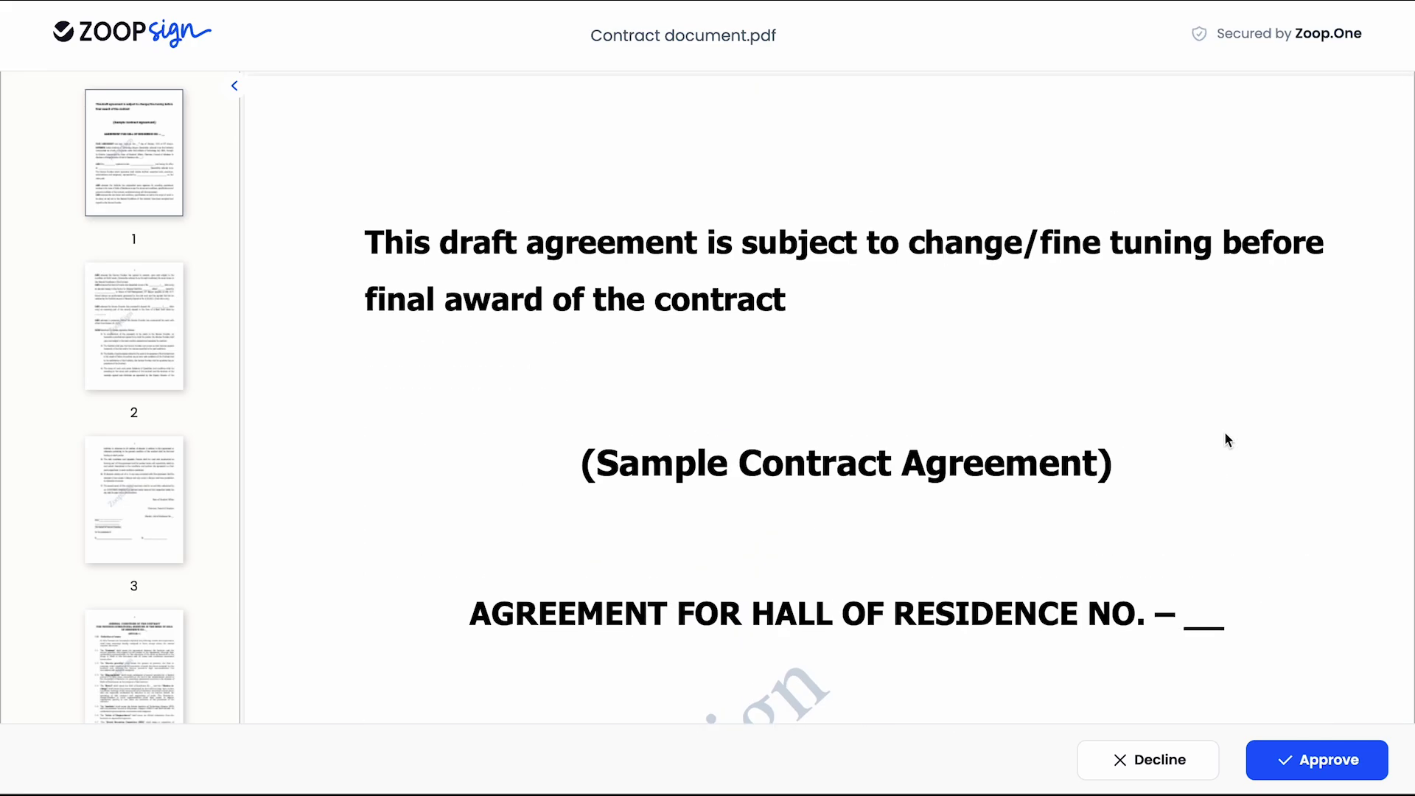
Approve the contract as the approver and dismiss the approval confirmation.
scroll(1225, 434, down, 15)
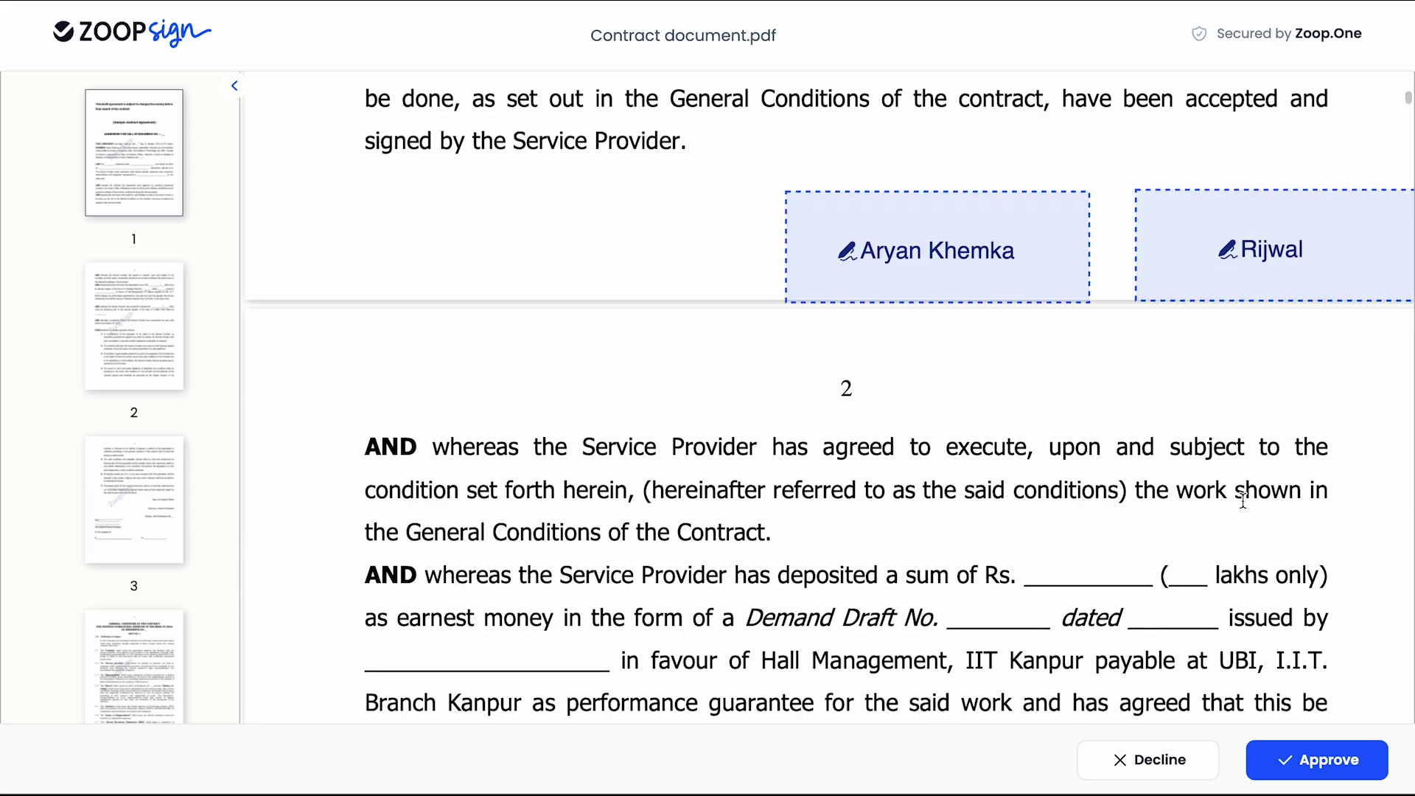
click(1323, 757)
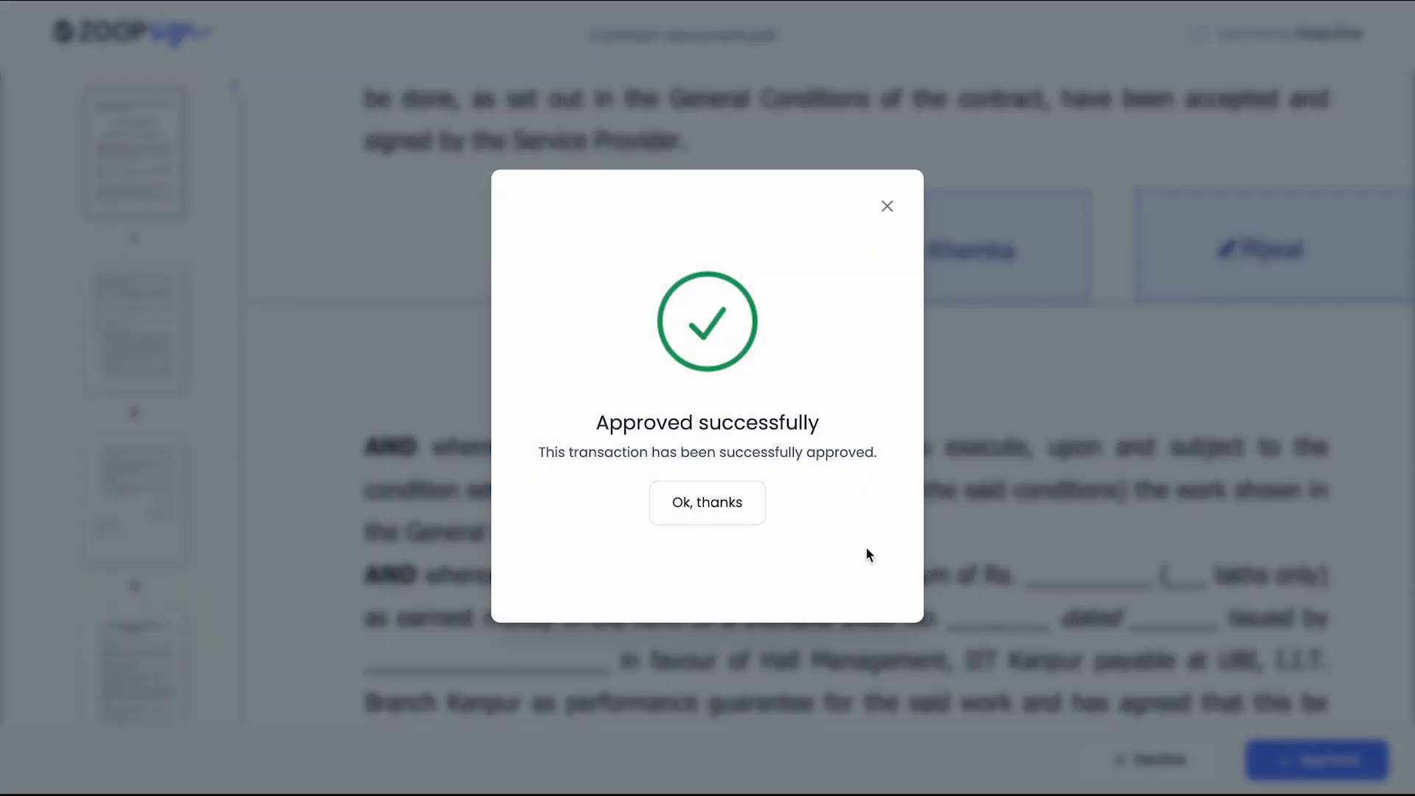
click(739, 507)
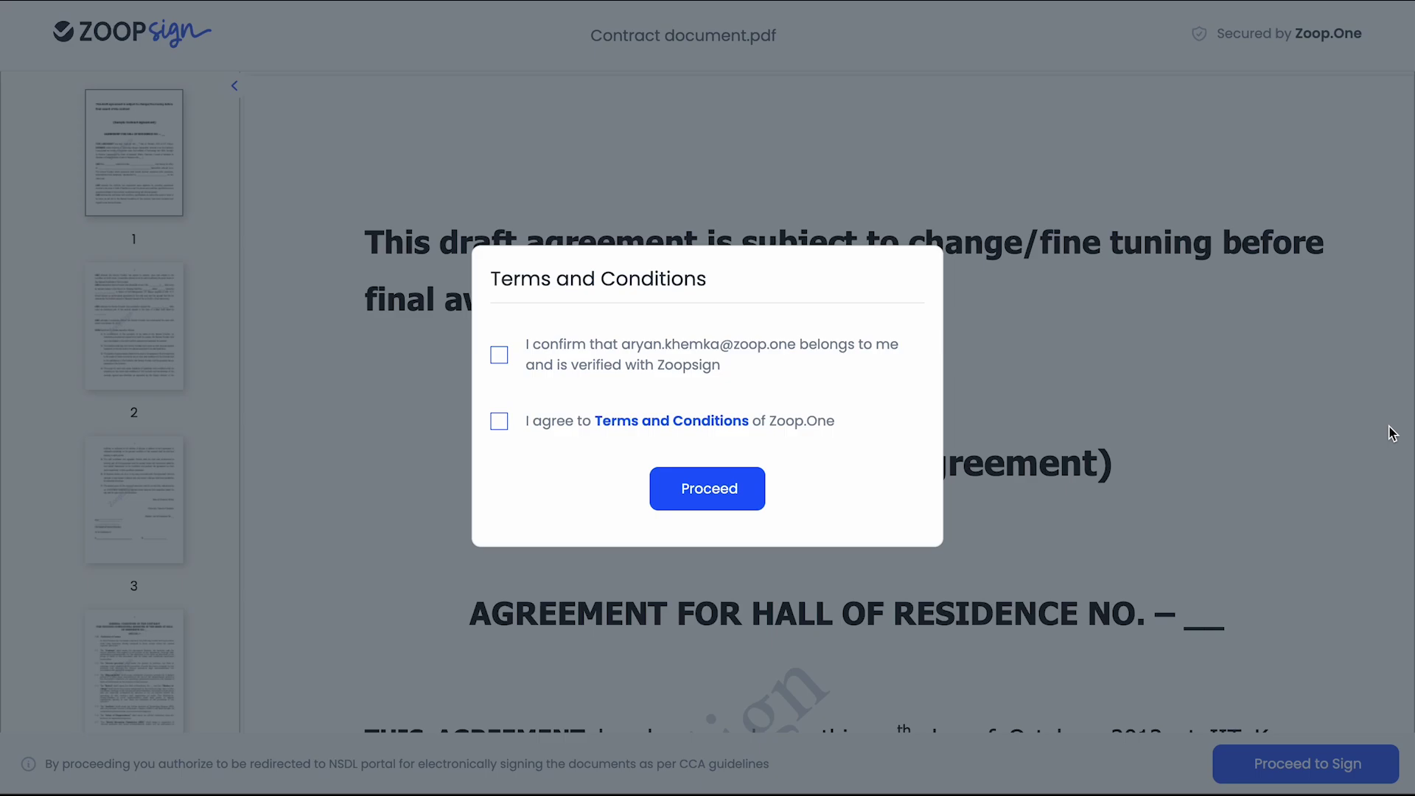
Confirm the signer's e-mail, accept the Zoop.One terms, and proceed to Aadhaar signing.
click(499, 355)
click(500, 419)
click(697, 490)
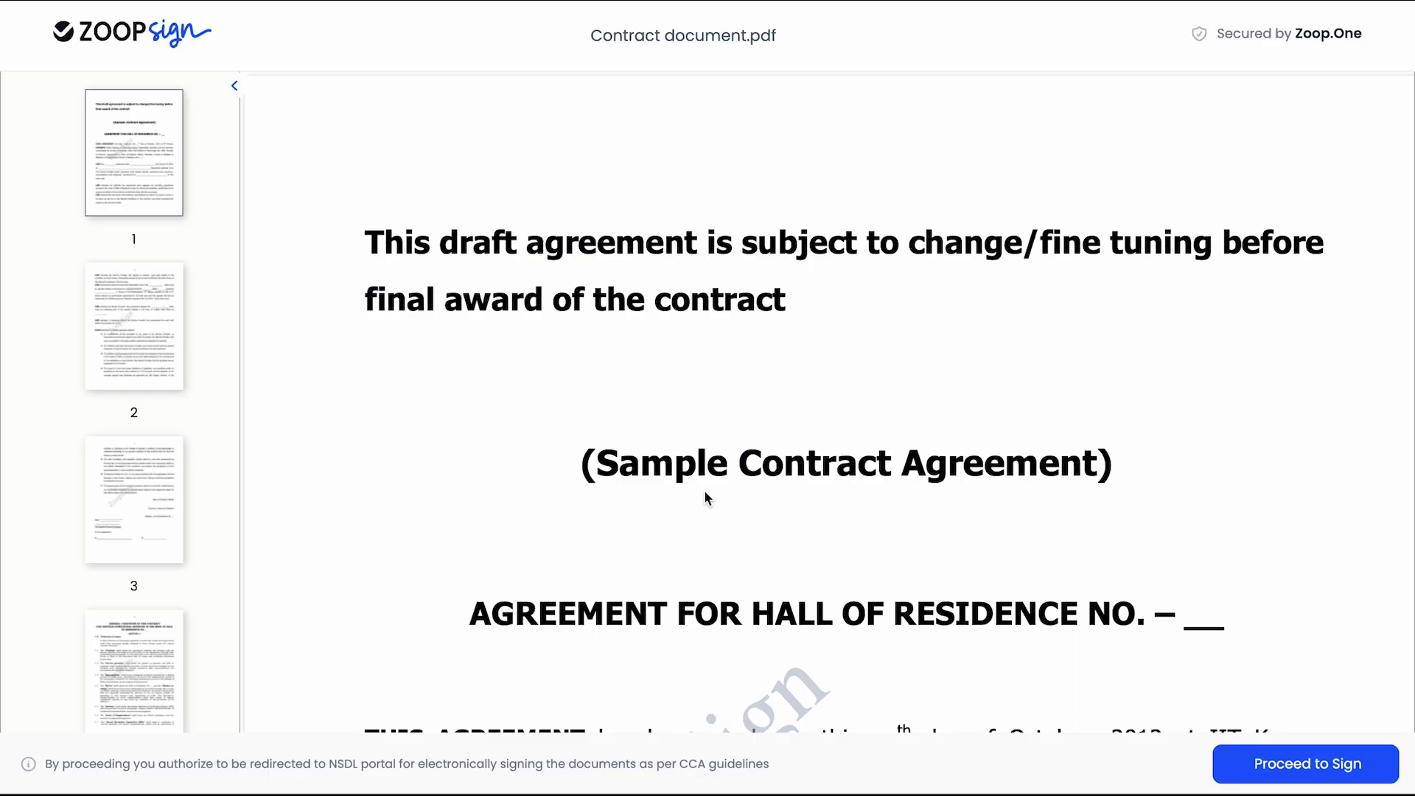
scroll(705, 490, down, 15)
scroll(705, 489, down, 12)
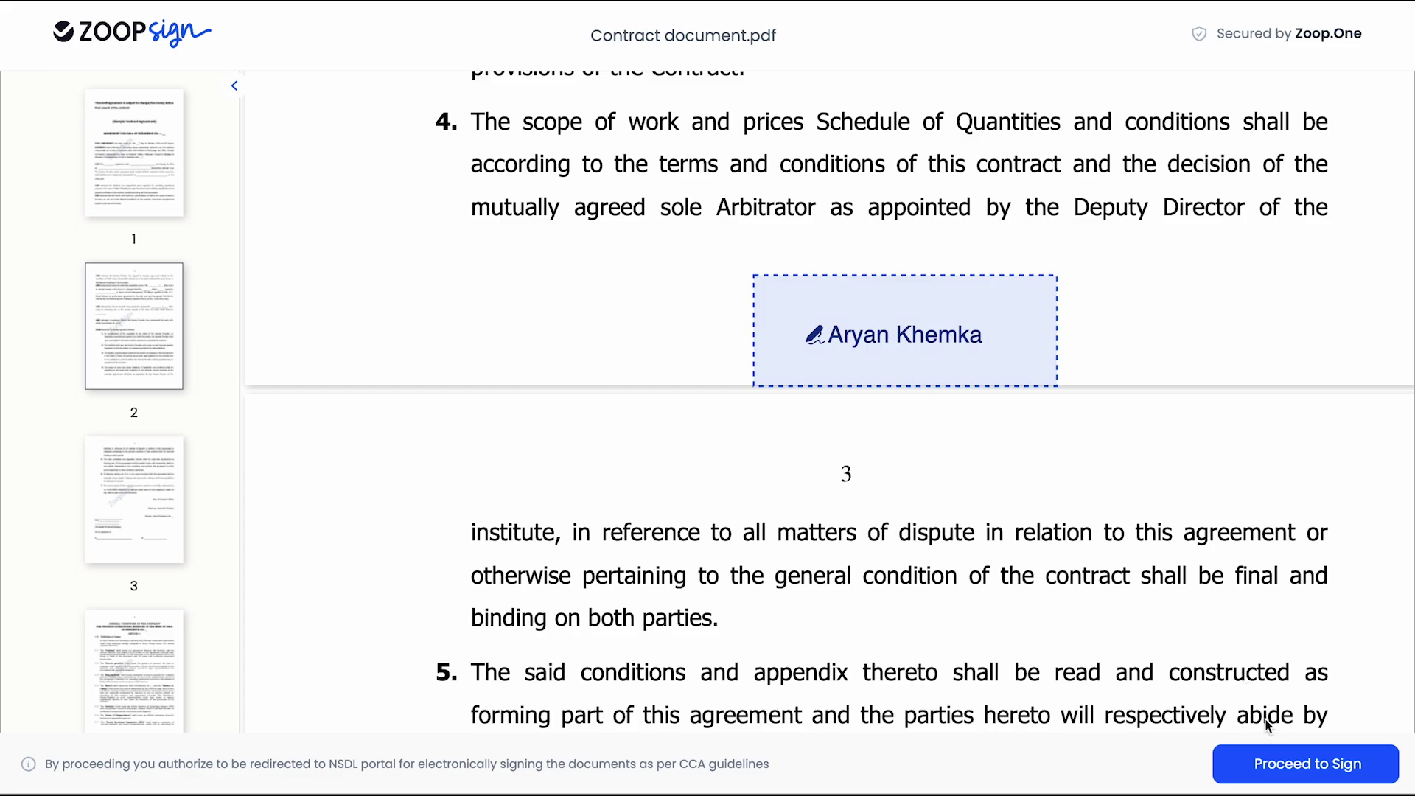
click(1291, 774)
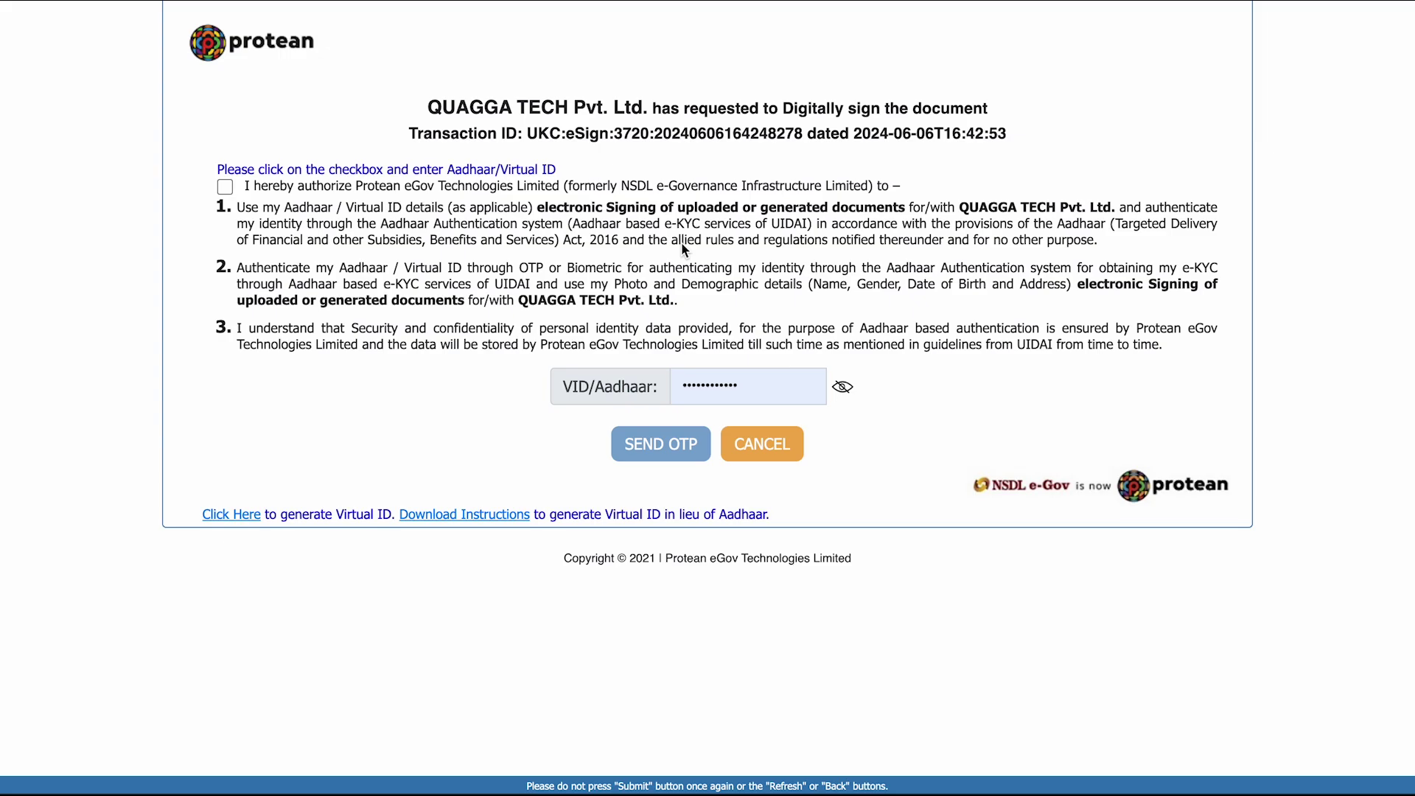
Authorize Aadhaar eSign, request the OTP, paste the received code and verify it.
click(225, 188)
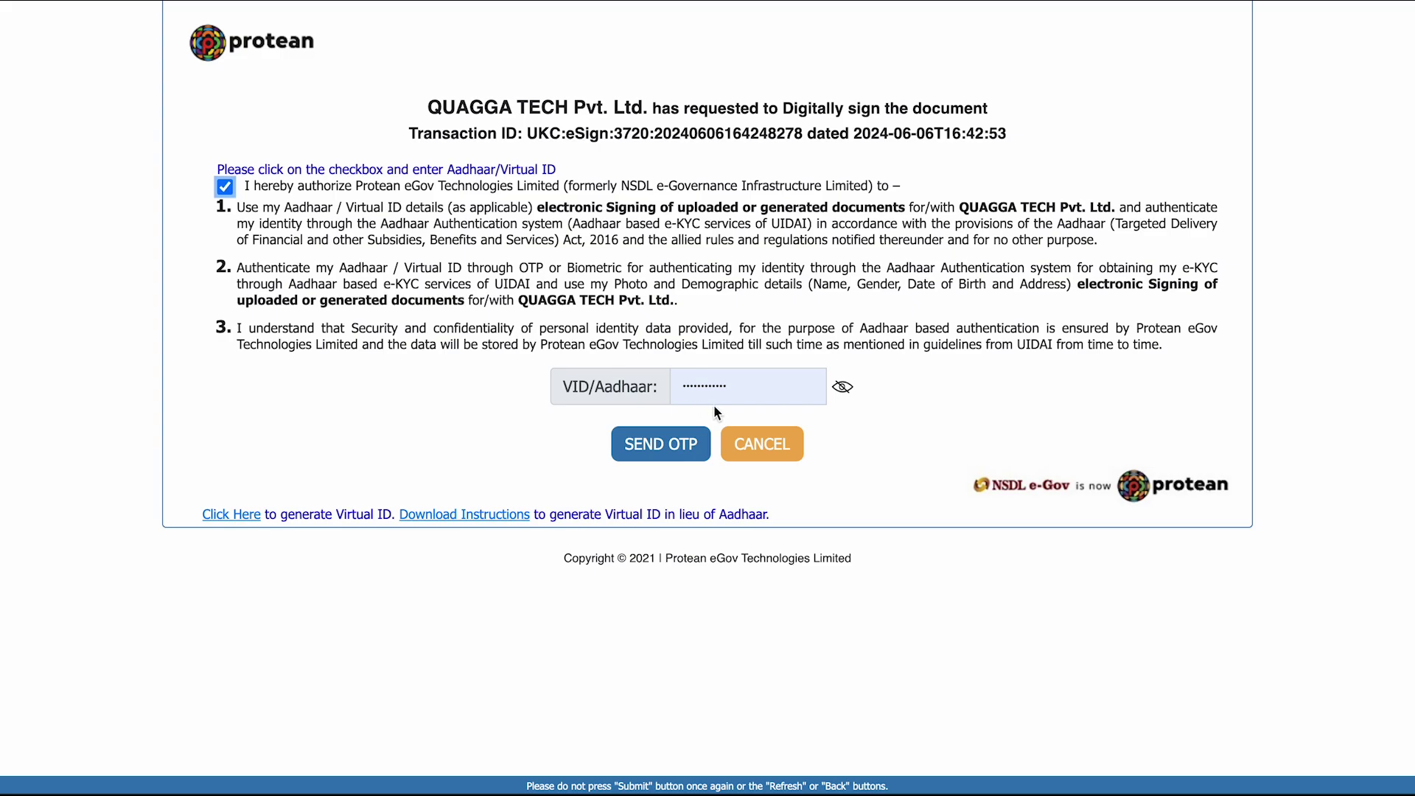
click(691, 444)
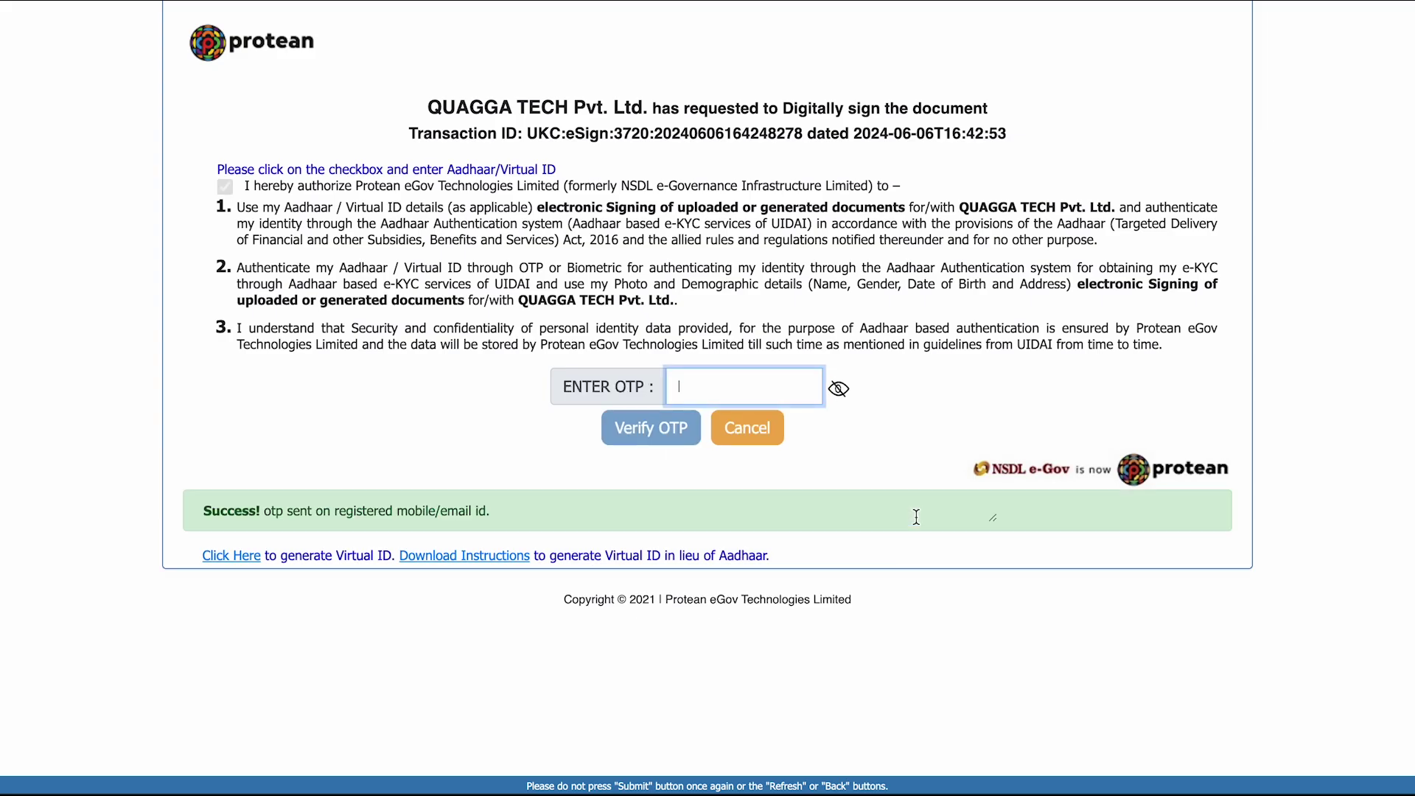
key(ctrl+v)
click(898, 406)
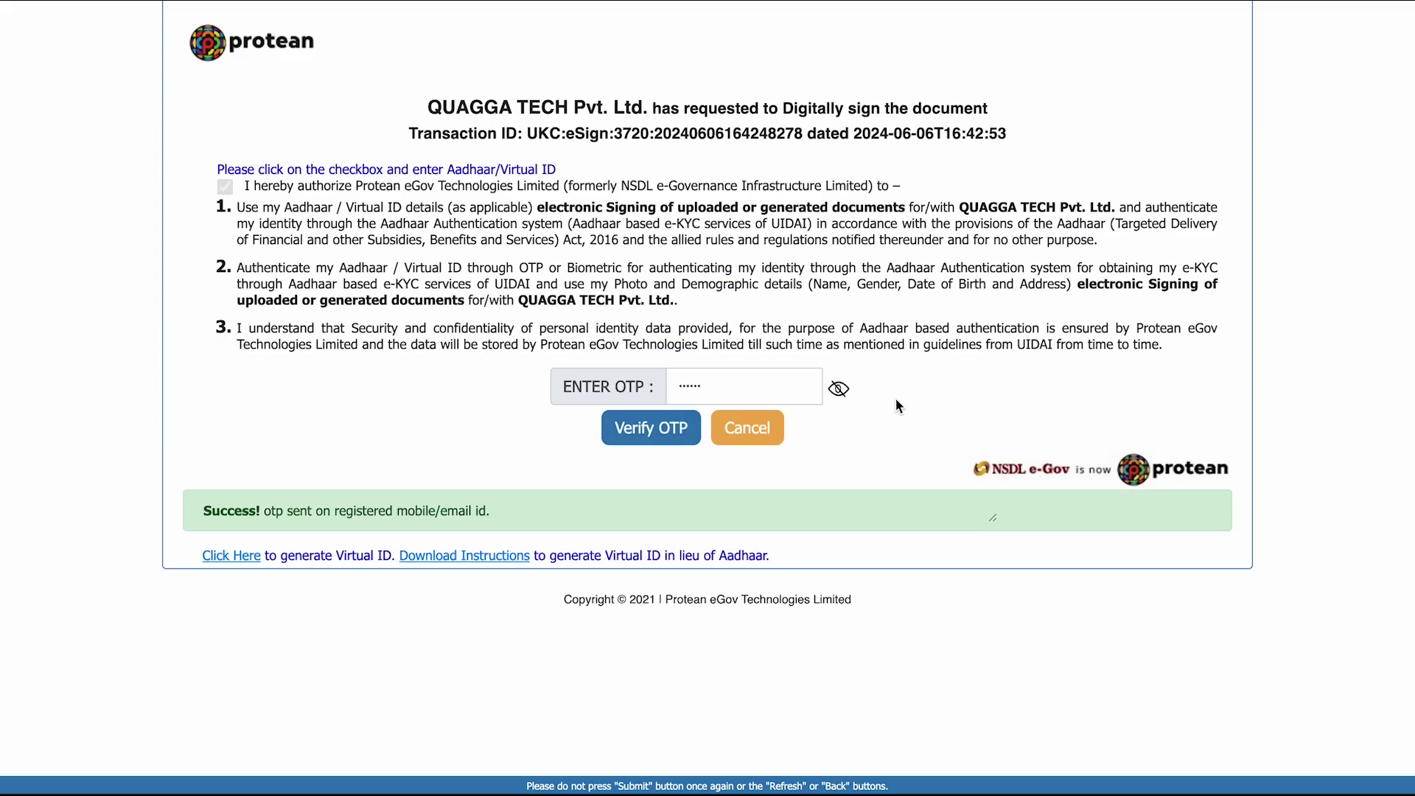
click(658, 433)
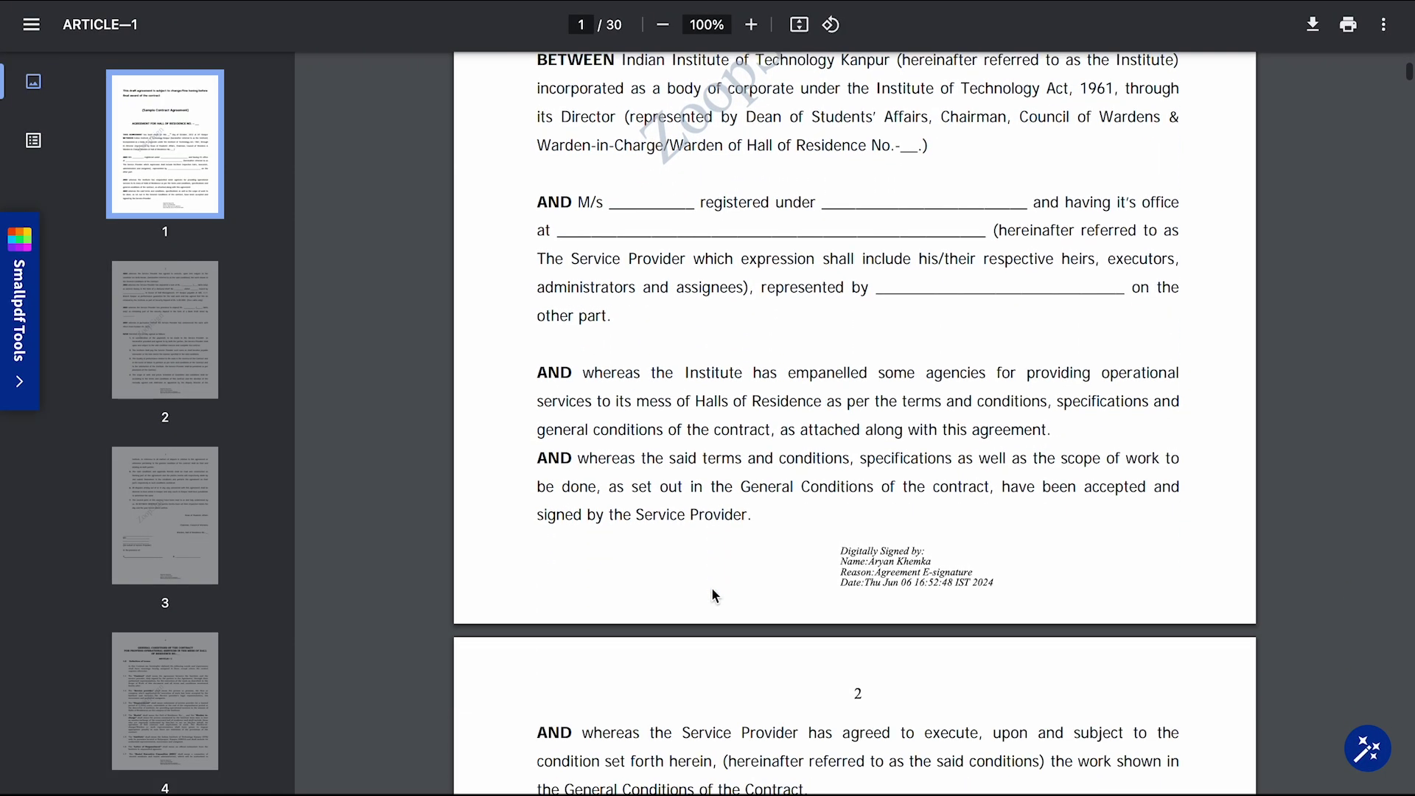
Scroll through page 1 of the signed PDF to review the 'Digitally Signed by' block.
ctrl+scroll(873, 578, up, 6)
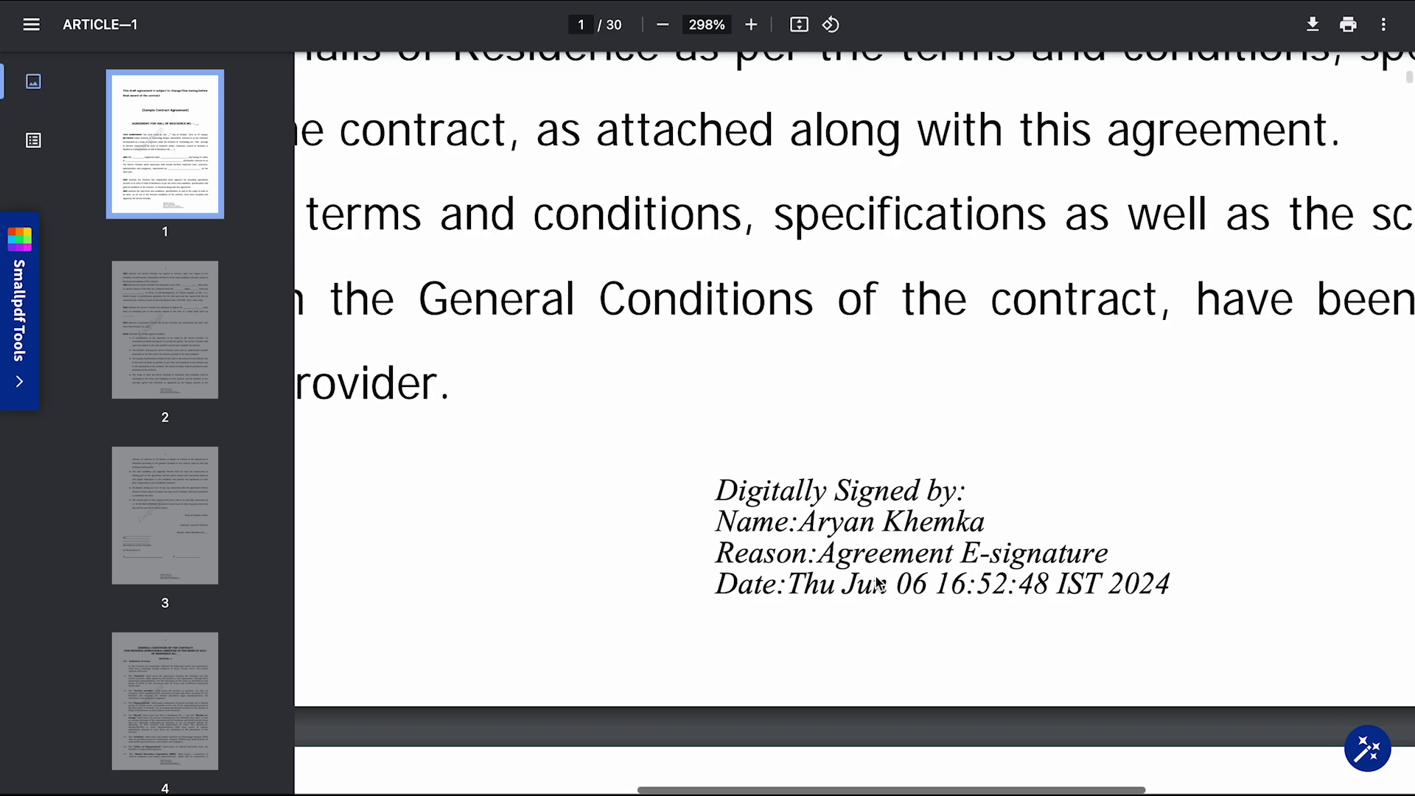
ctrl+scroll(877, 582, down, 4)
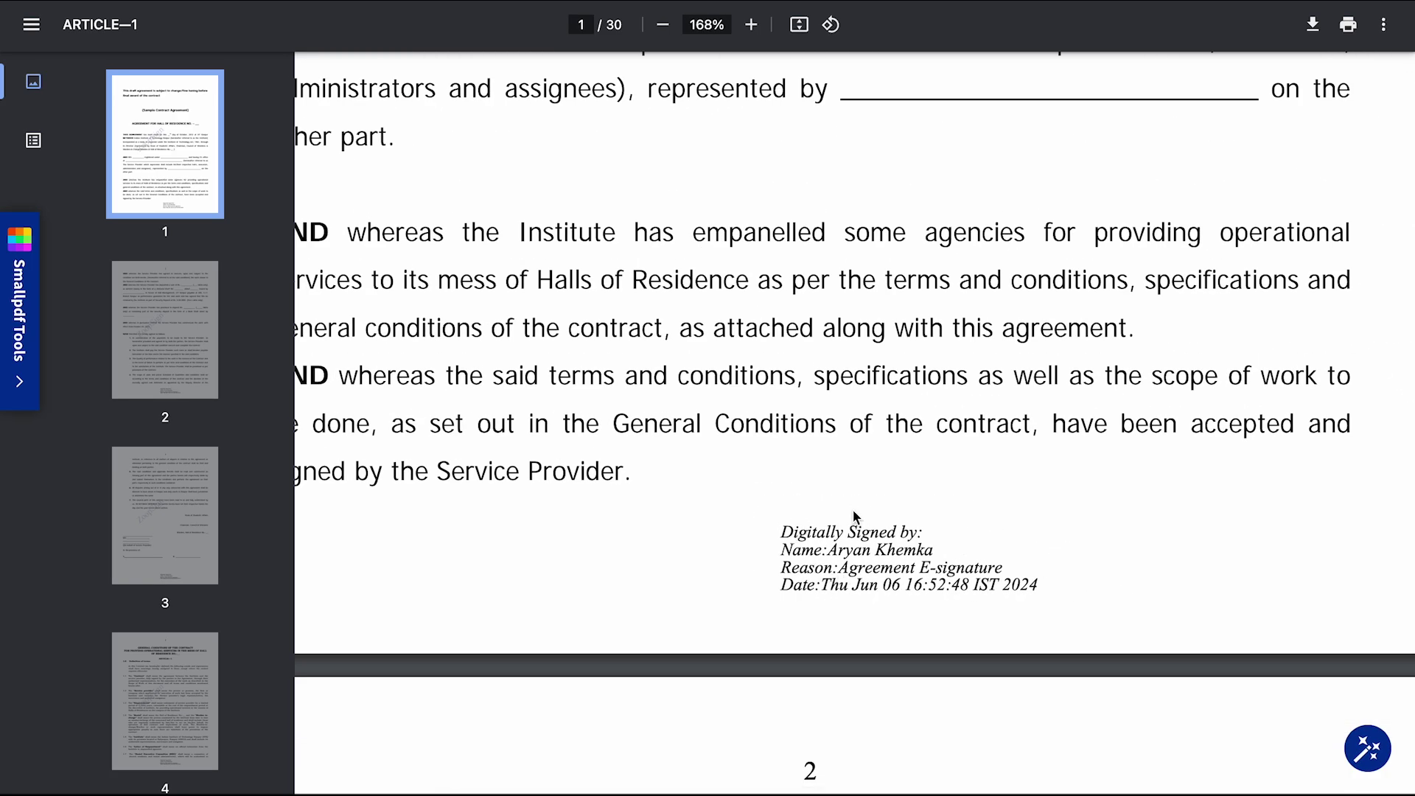
ctrl+scroll(867, 566, down, 4)
scroll(867, 564, up, 2)
scroll(870, 583, down, 1)
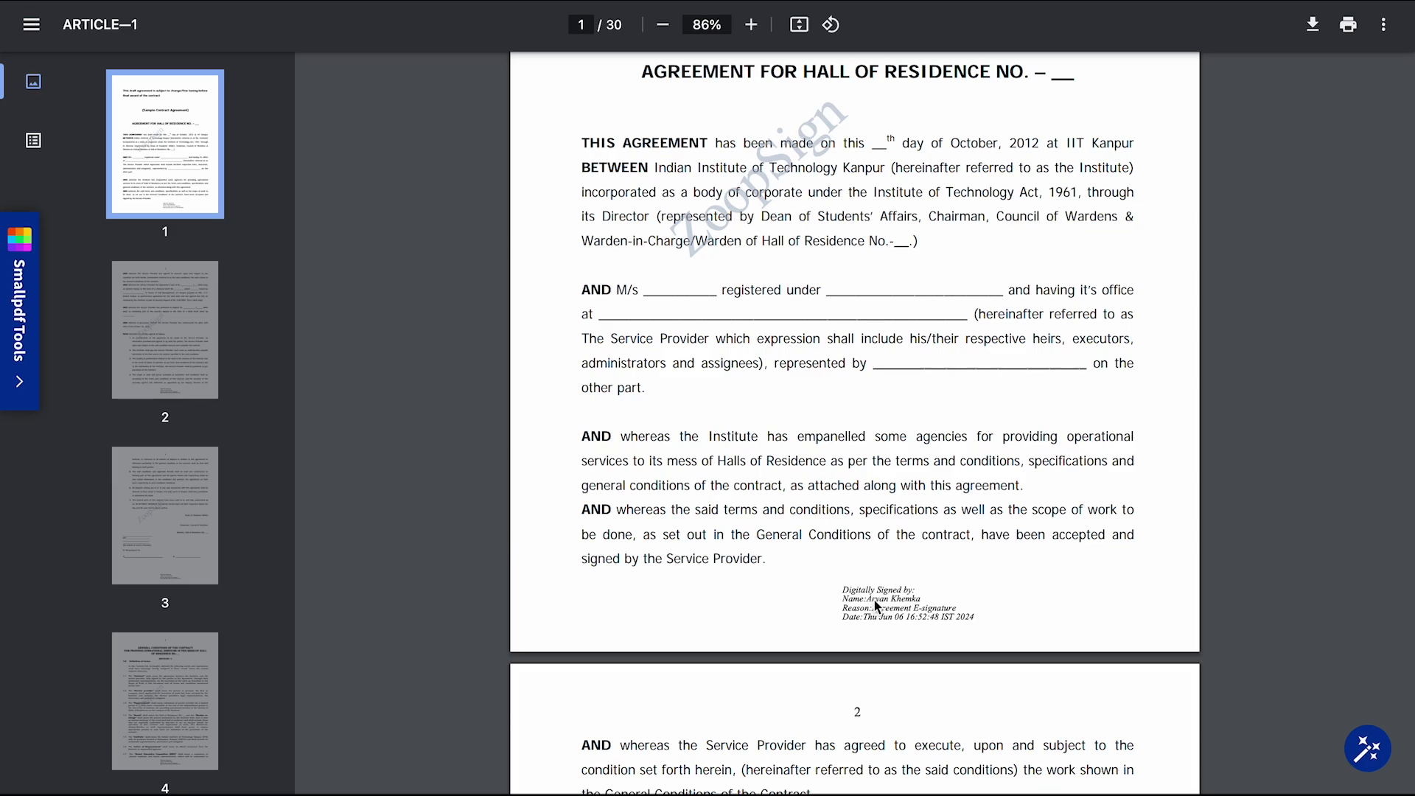
scroll(876, 603, up, 1)
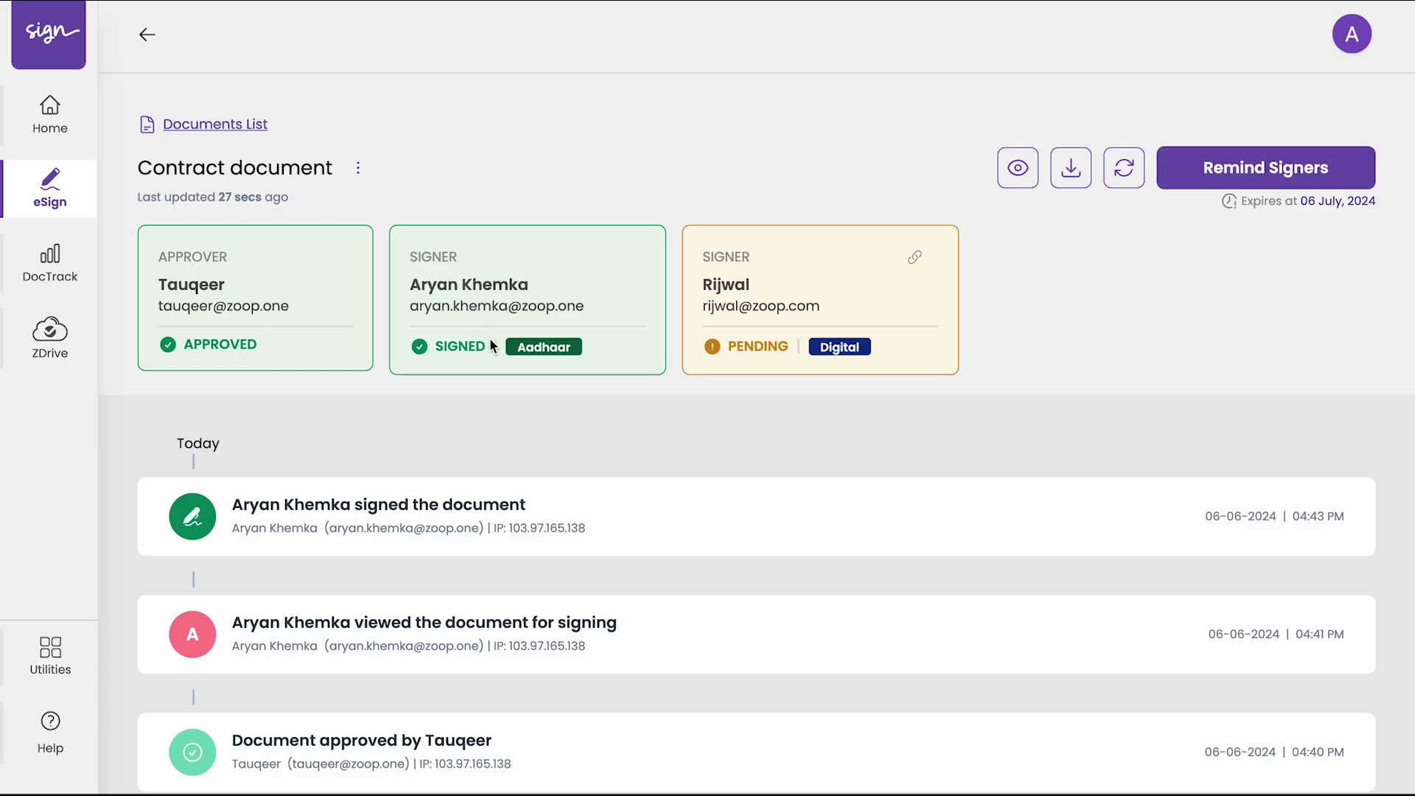
scroll(492, 347, down, 3)
scroll(492, 347, down, 1)
scroll(490, 338, up, 1)
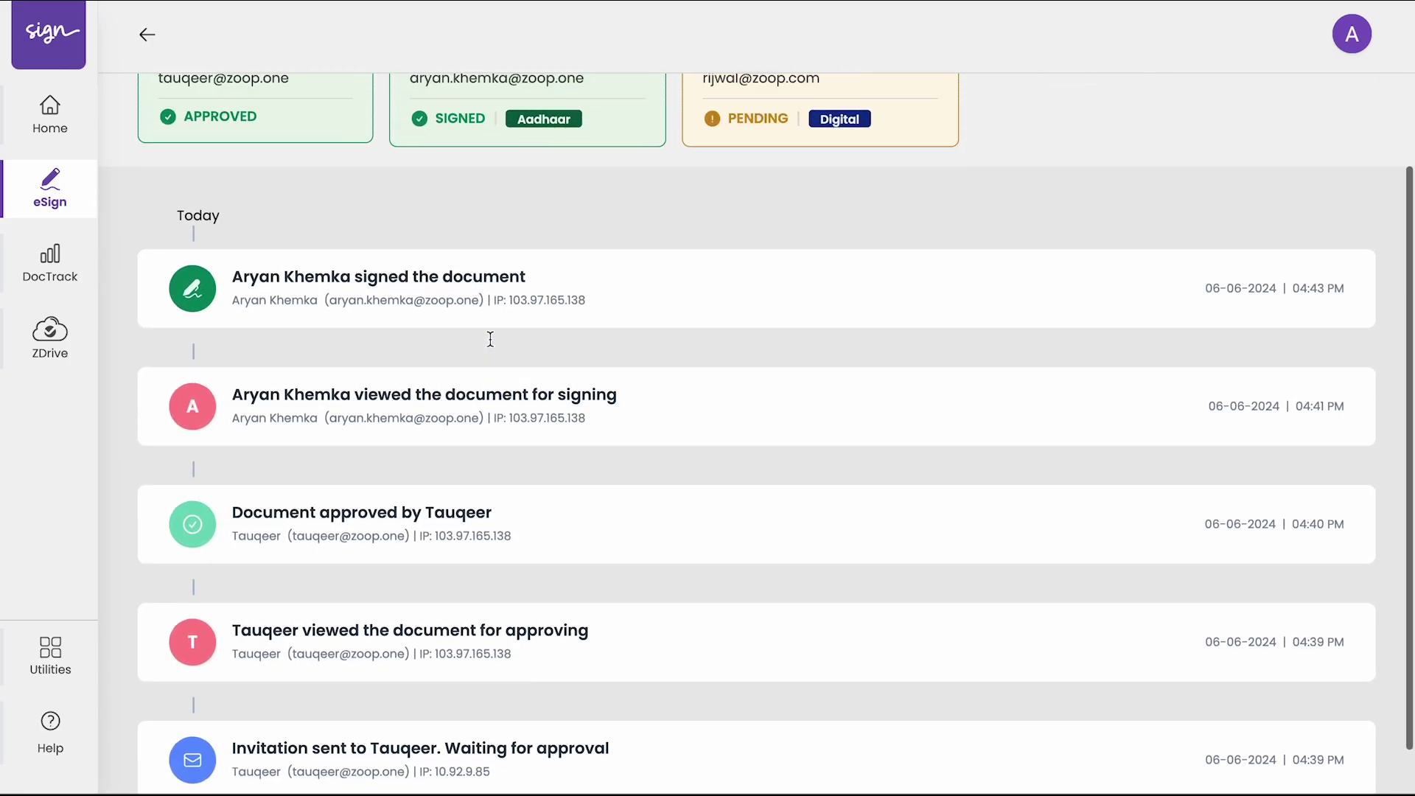
scroll(490, 338, down, 1)
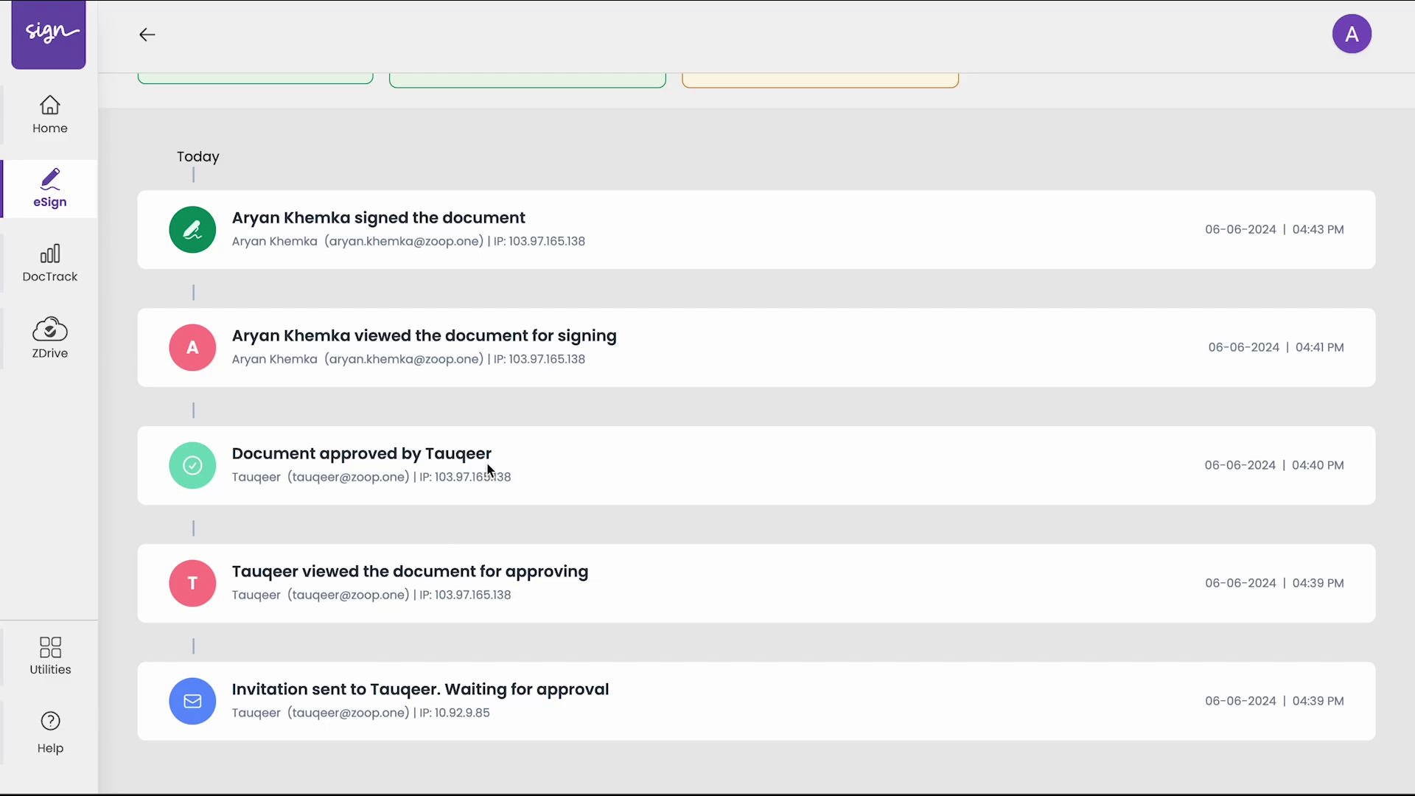
scroll(584, 397, up, 2)
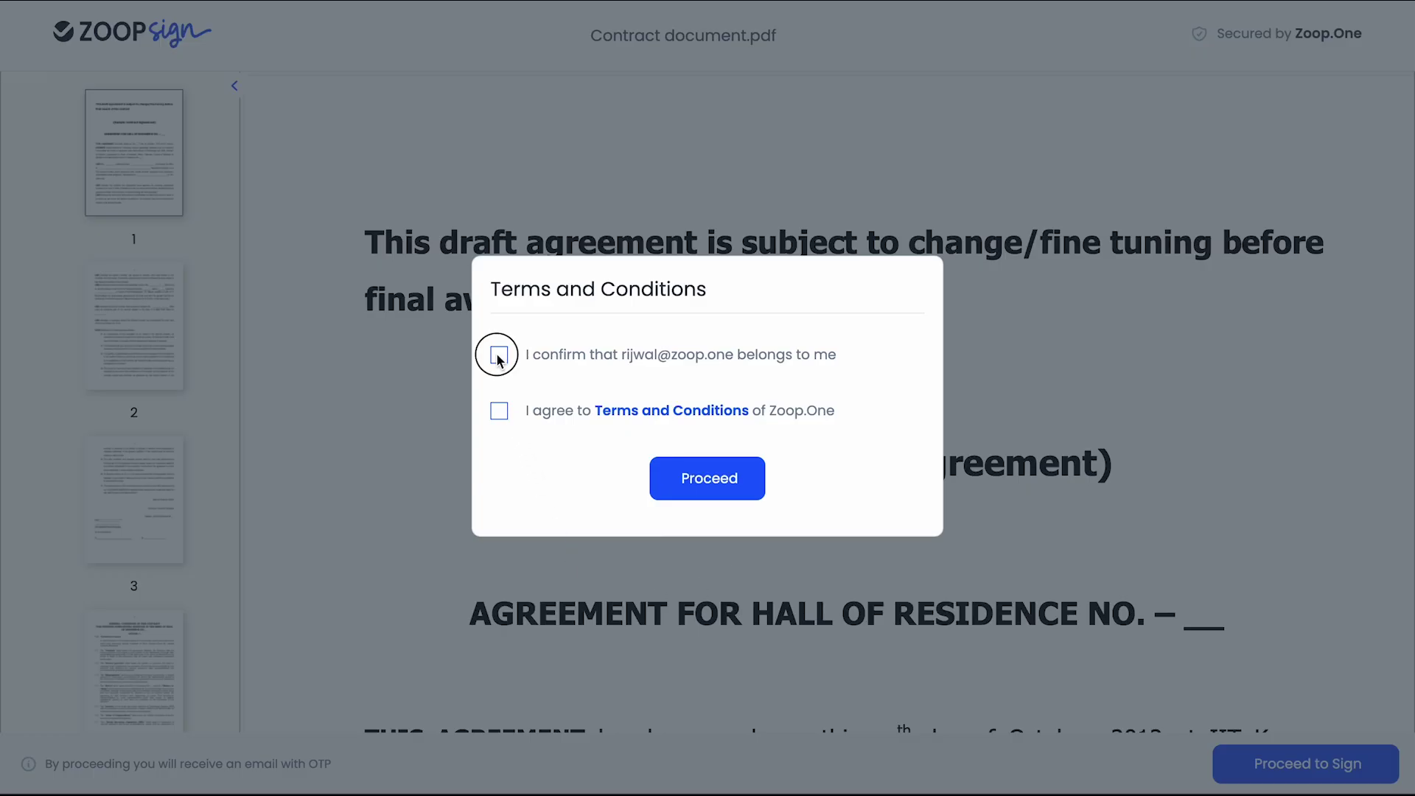
Confirm the signer's email and accept the Zoop.One terms and conditions.
click(498, 354)
click(499, 411)
click(690, 484)
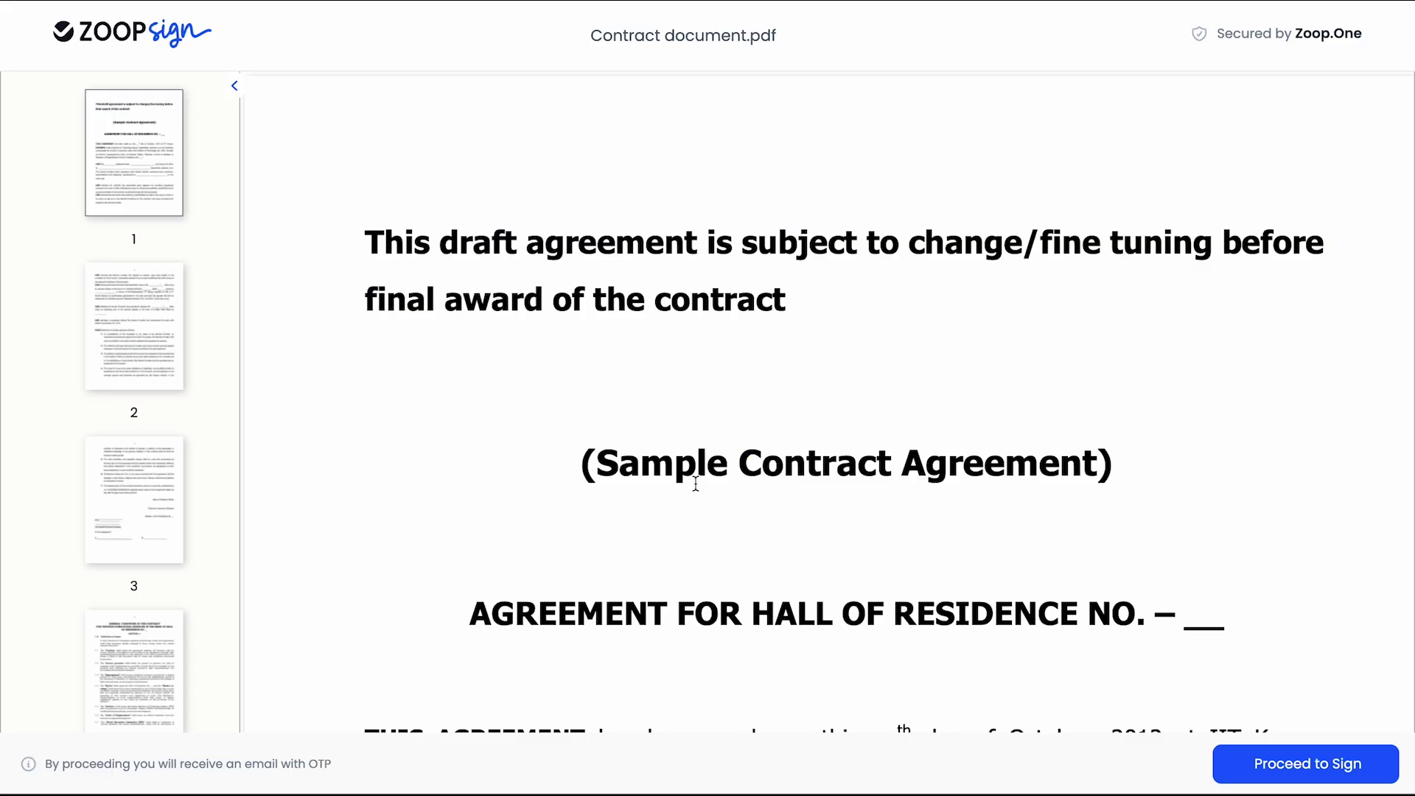
Review the contract, request the email OTP and verify it with the received code.
scroll(696, 483, down, 3)
scroll(696, 483, down, 20)
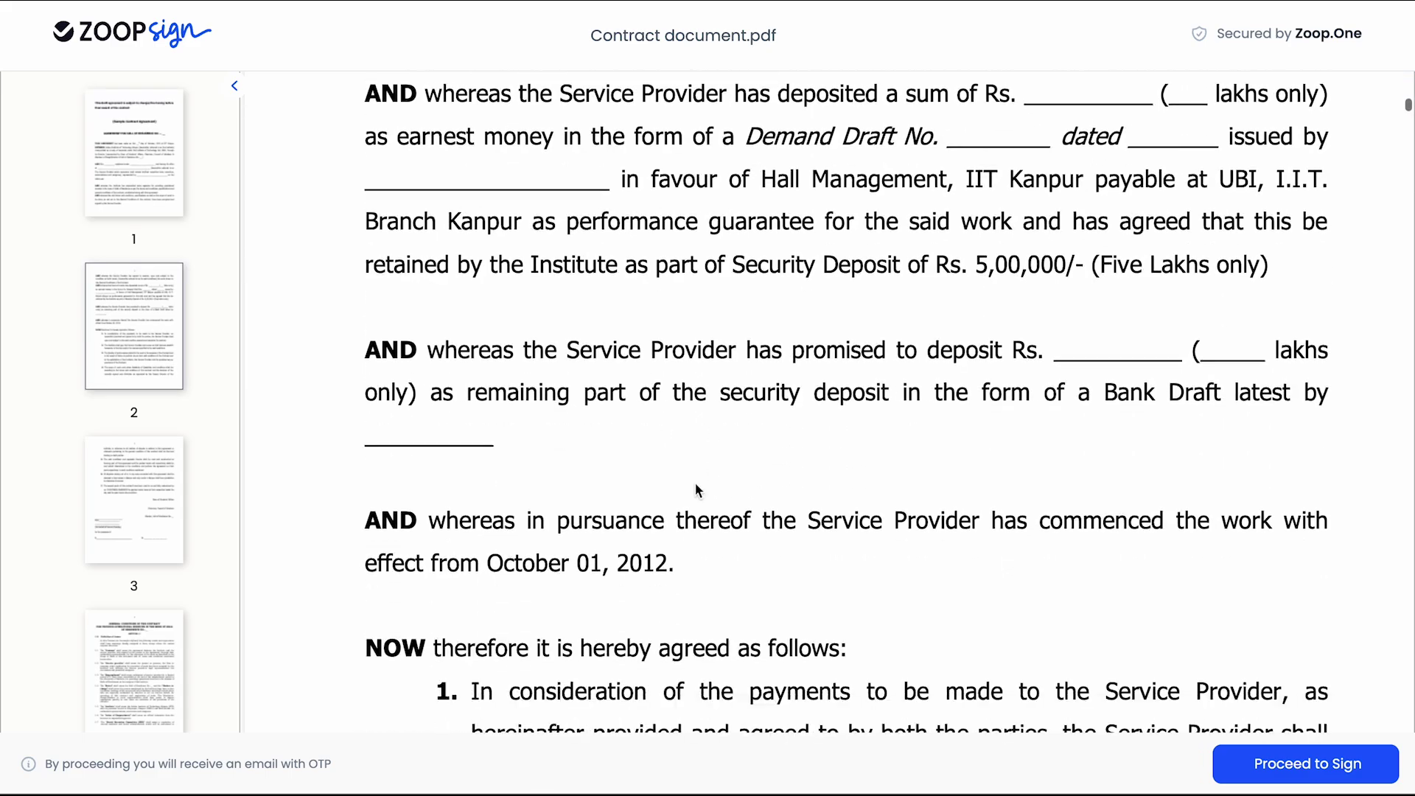
scroll(696, 484, down, 10)
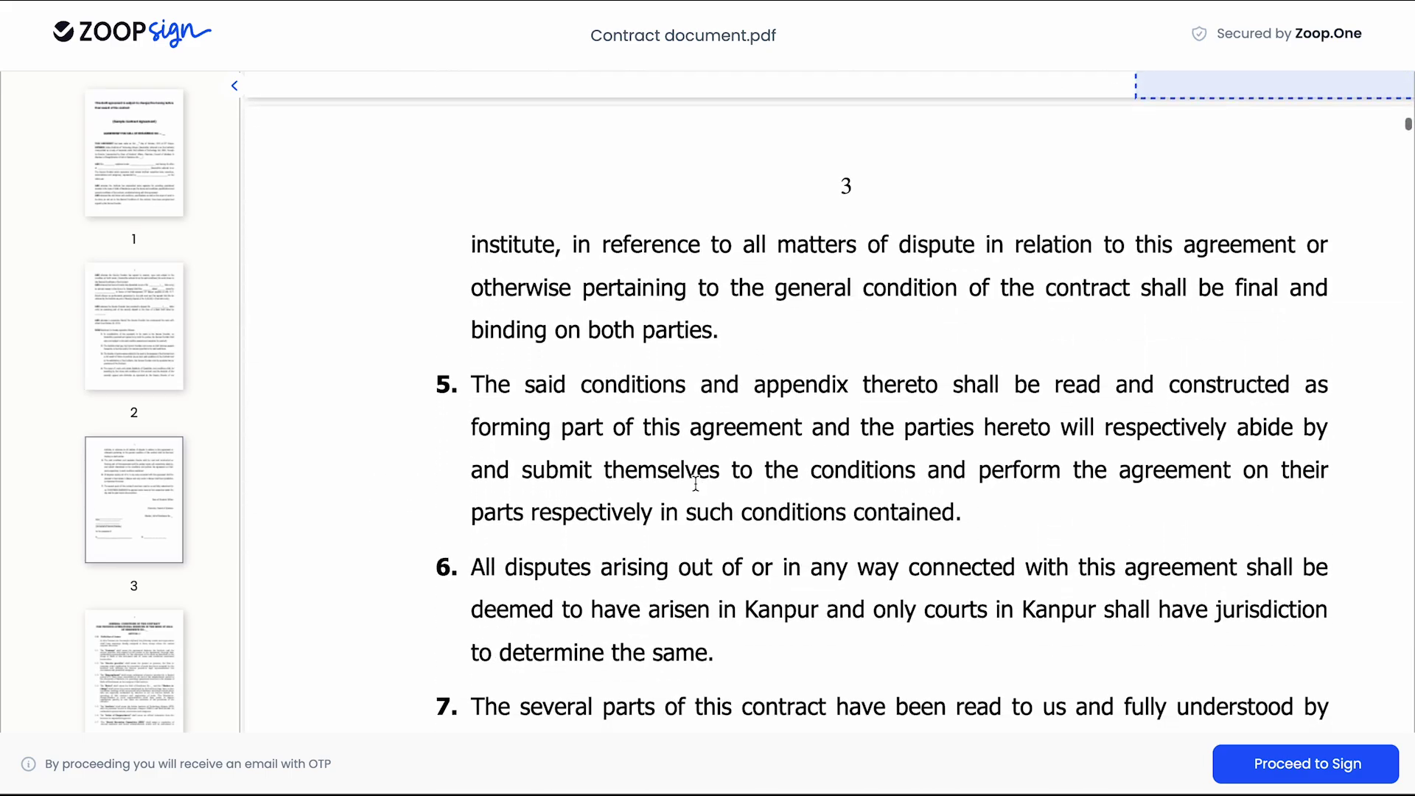
click(1253, 765)
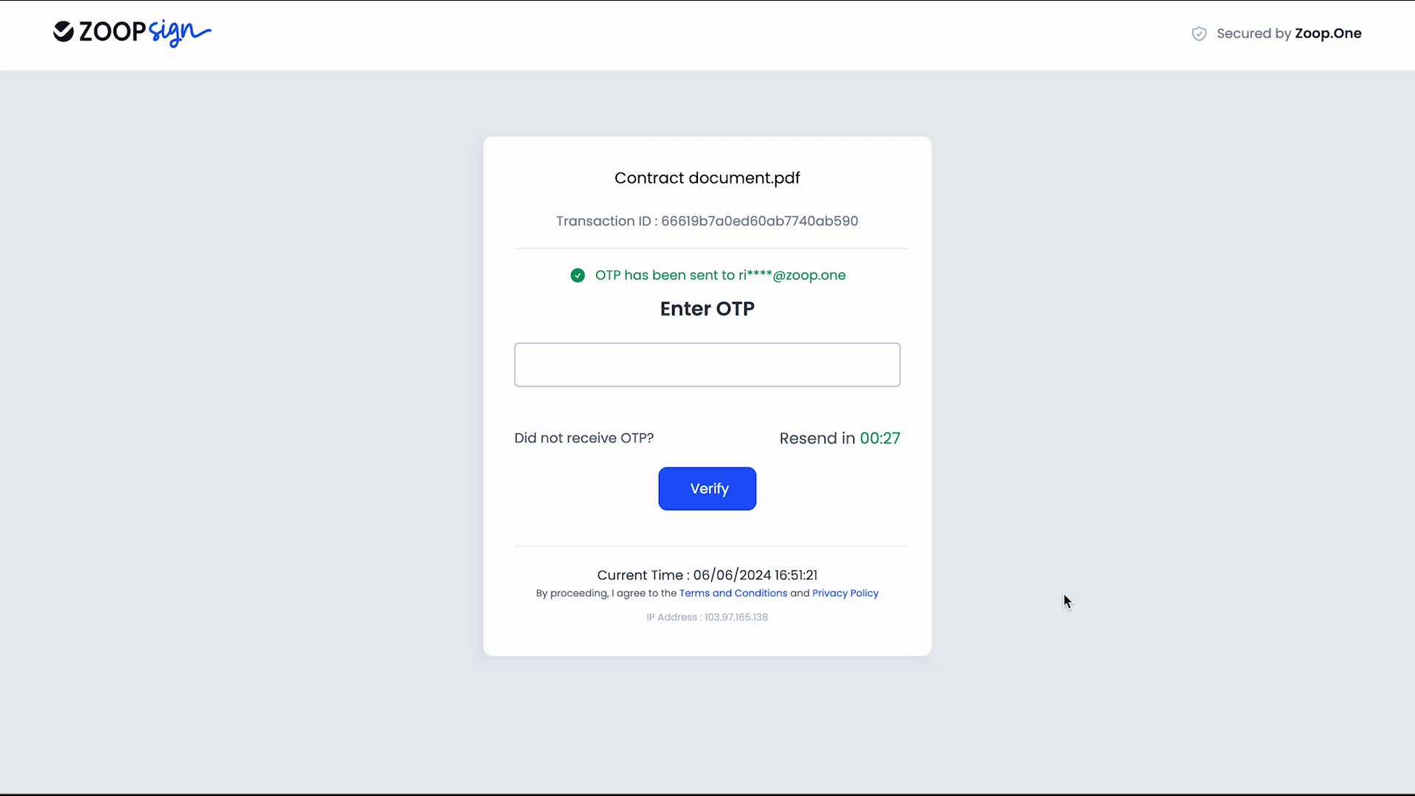
click(768, 373)
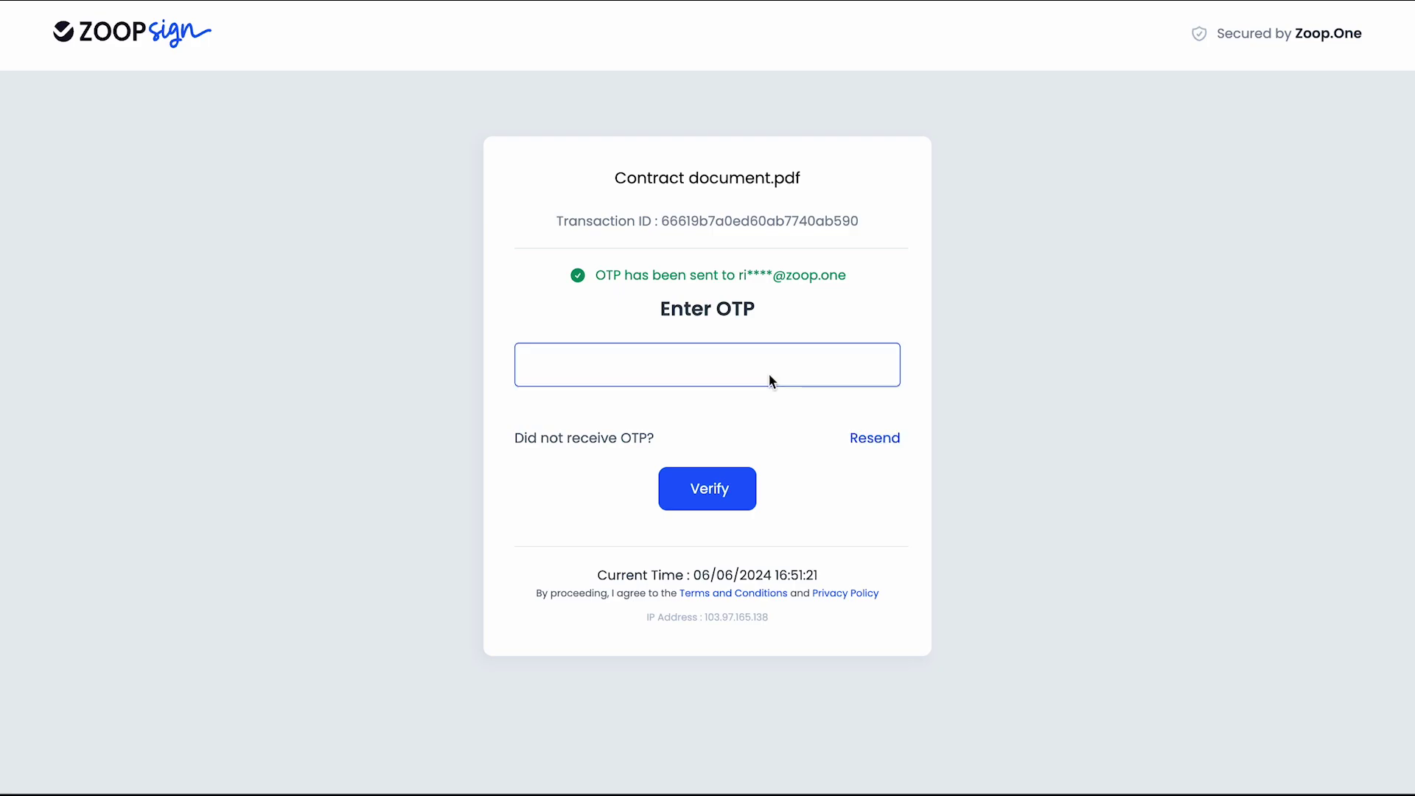
click(723, 487)
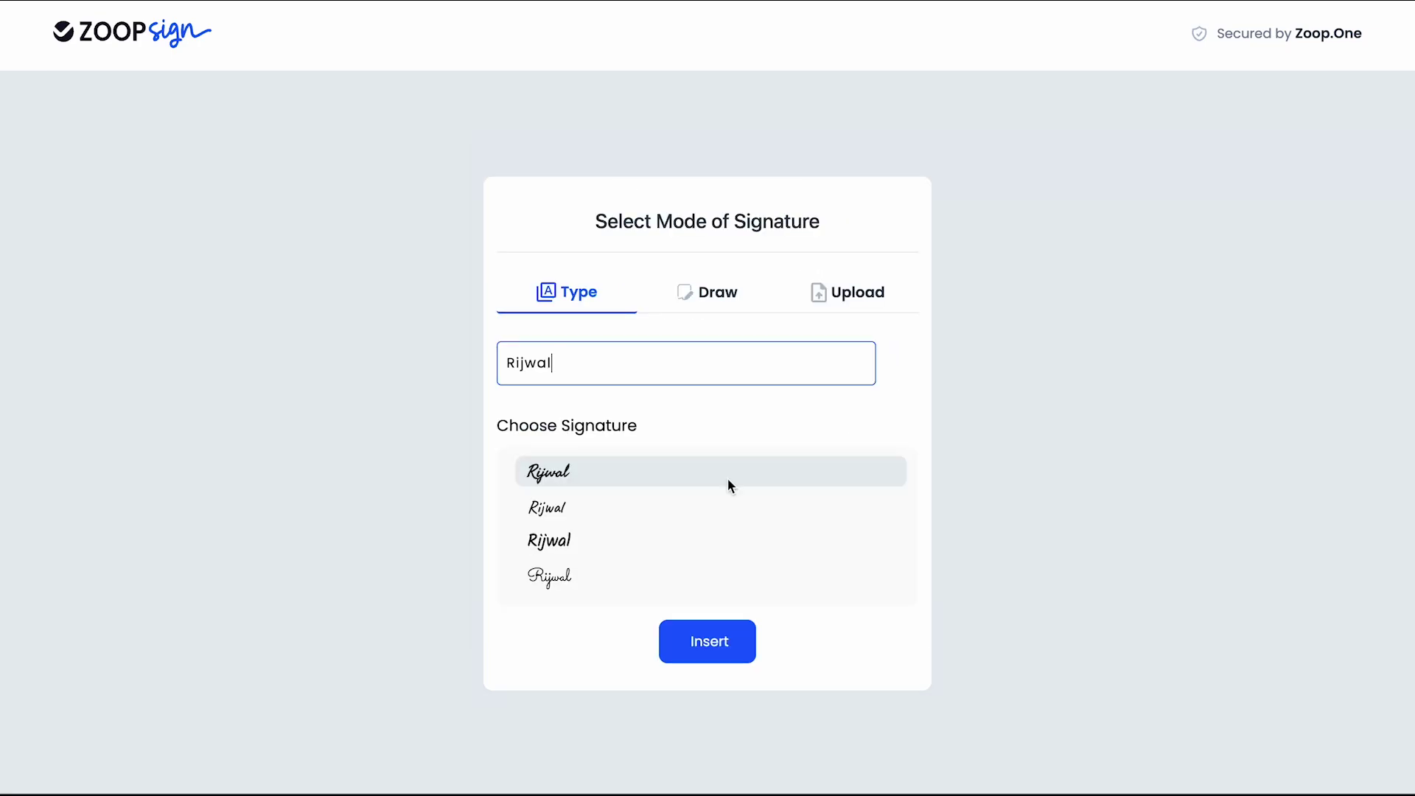
Try the Draw and Upload options, then insert the first typed-name signature style.
click(712, 292)
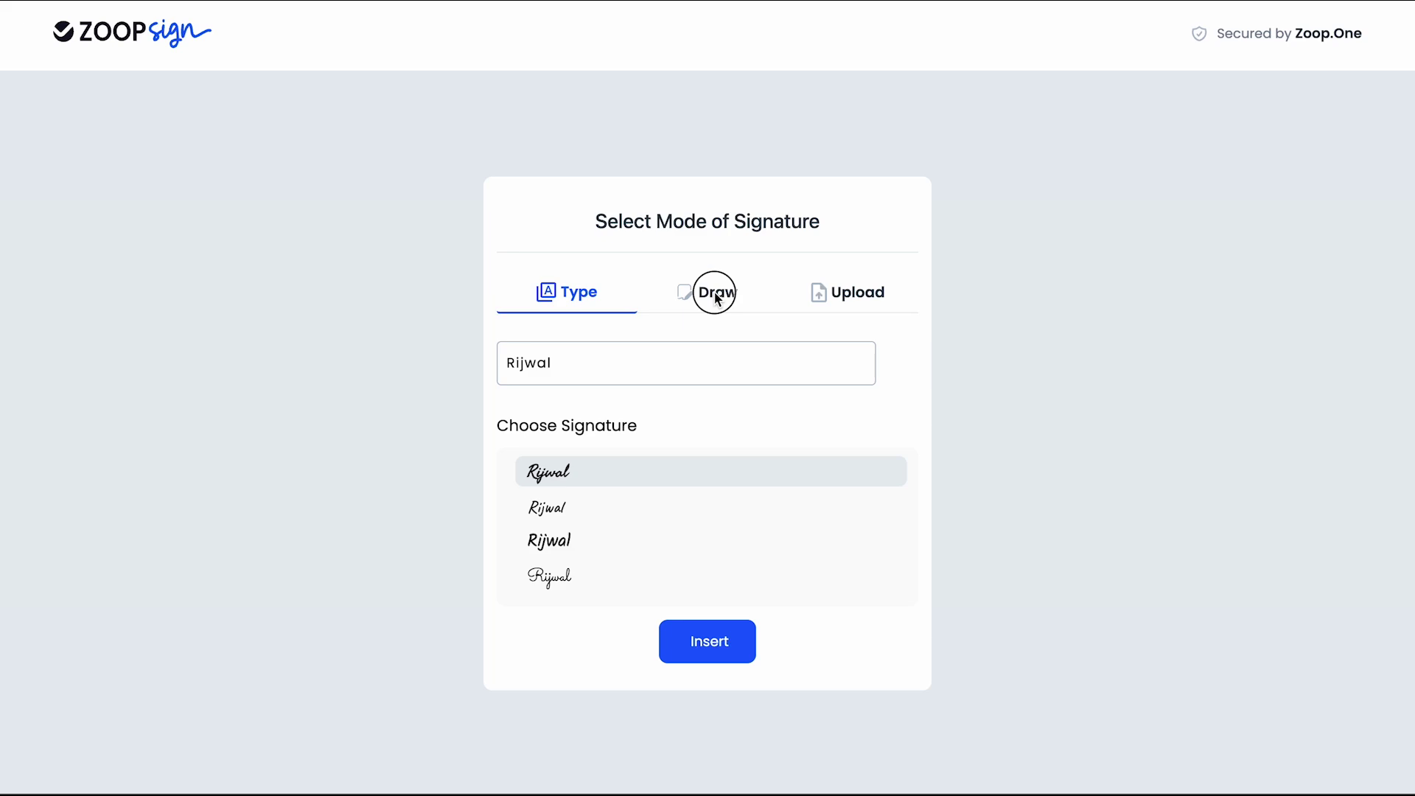
click(833, 302)
click(582, 295)
click(708, 642)
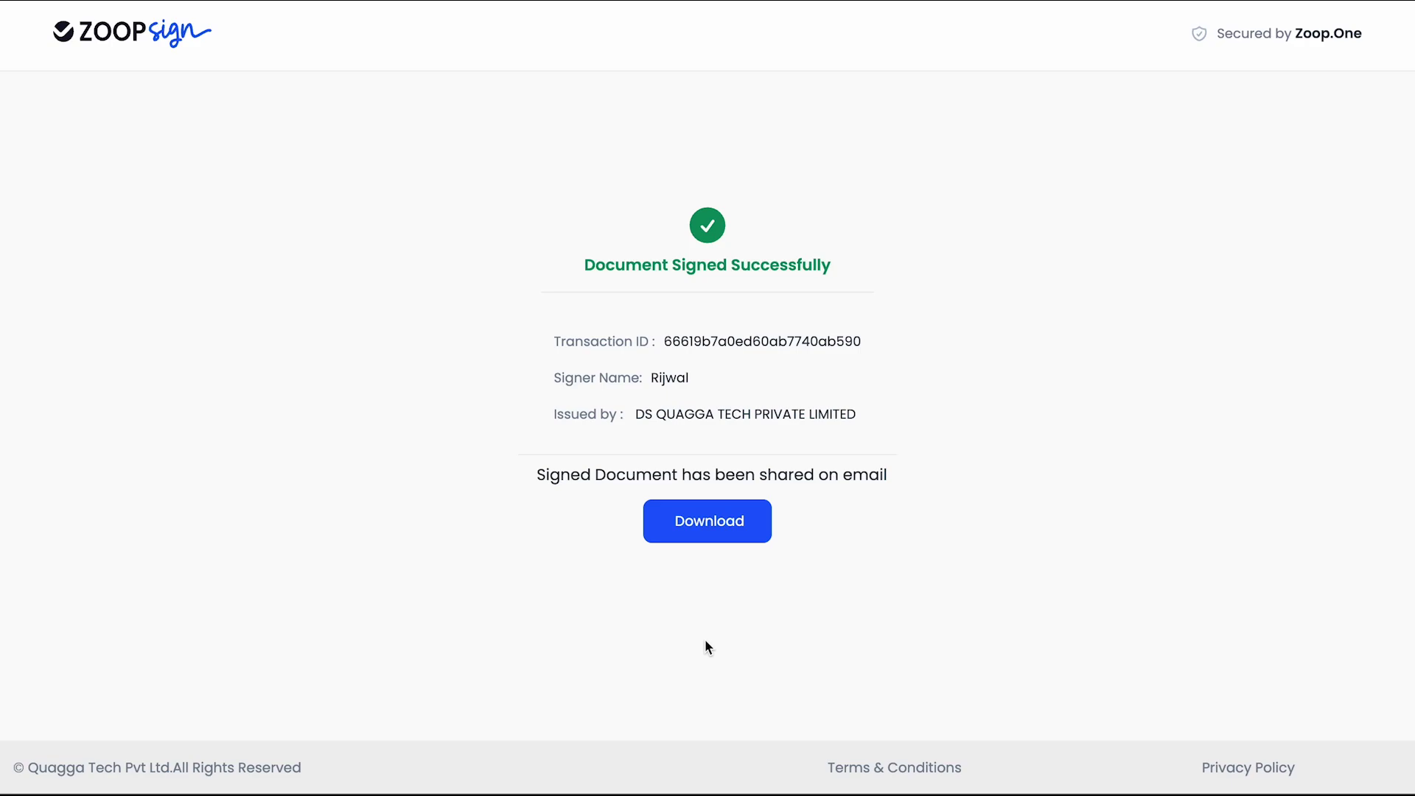
Download the signed contract and inspect the typed signature at the bottom of page 1.
click(712, 521)
scroll(712, 519, down, 7)
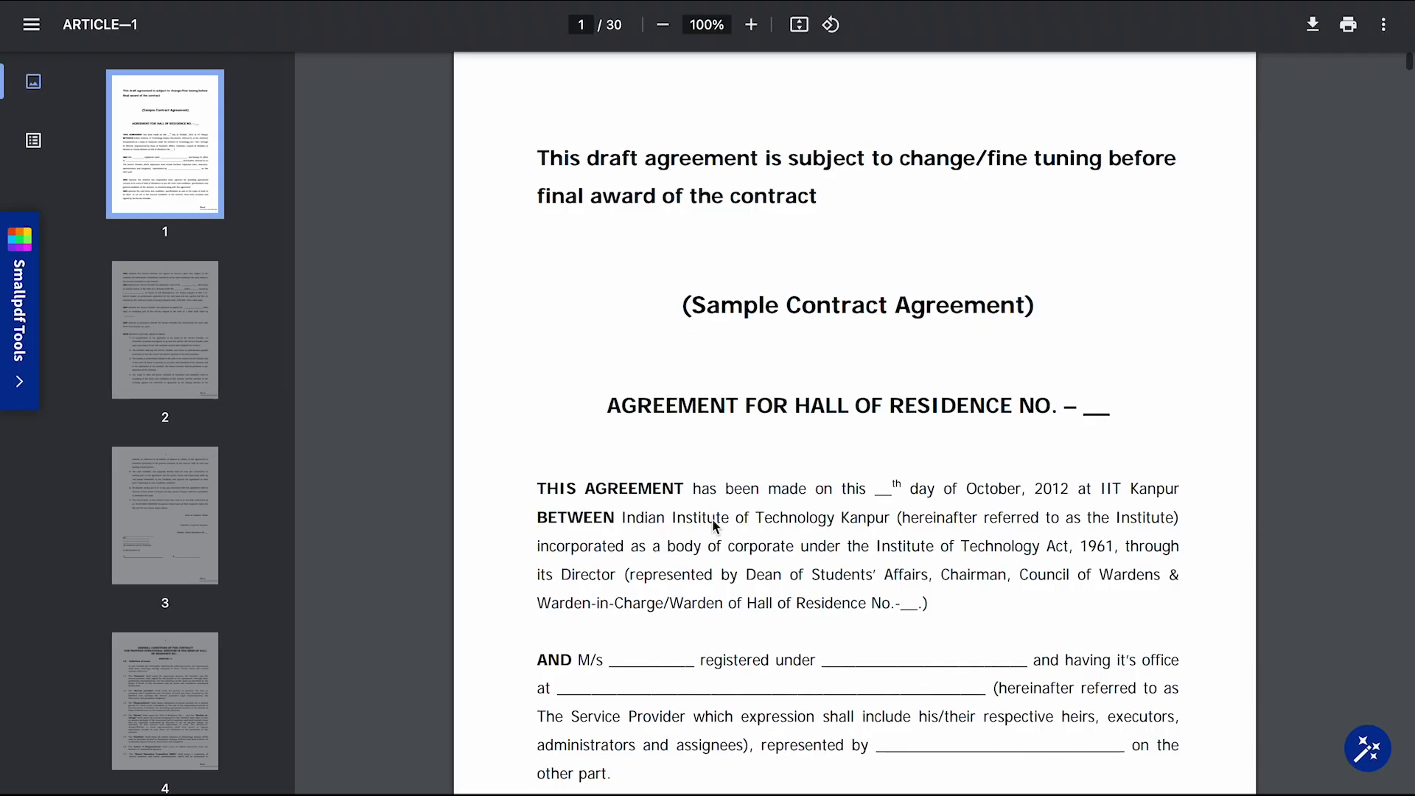
scroll(1163, 532, up, 5)
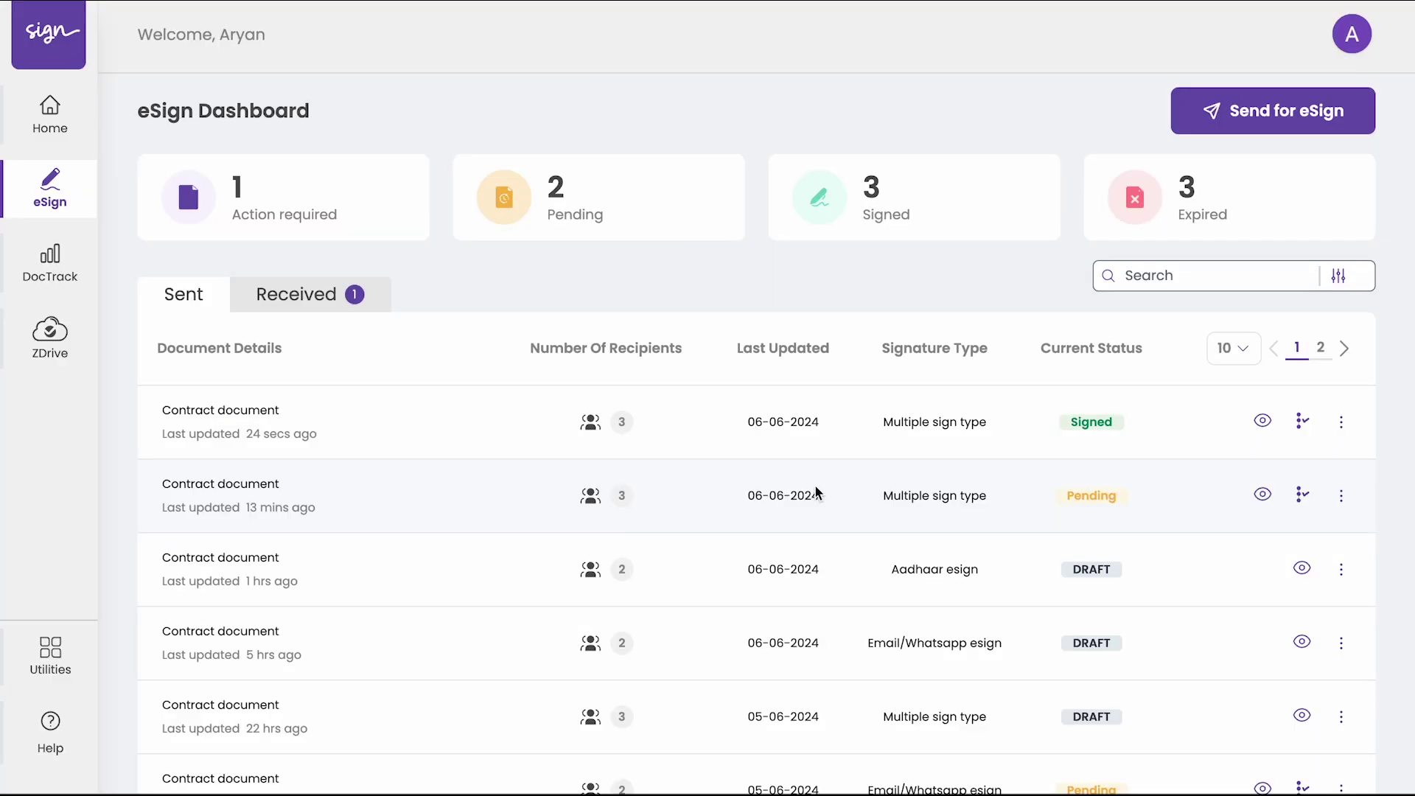
Check the Contract document's Signed status in the dashboard table, then go to zDrive.
scroll(816, 492, down, 1)
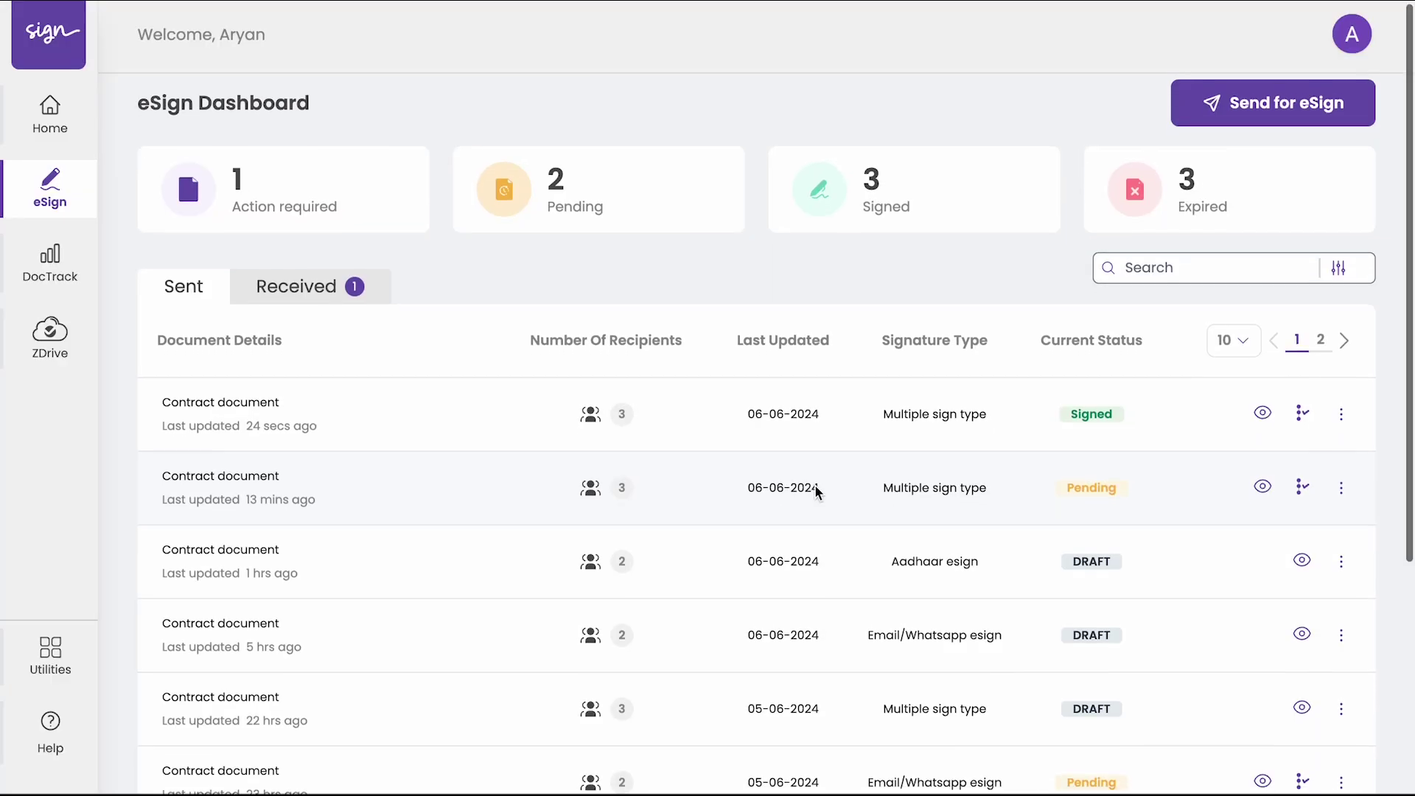
scroll(816, 492, down, 2)
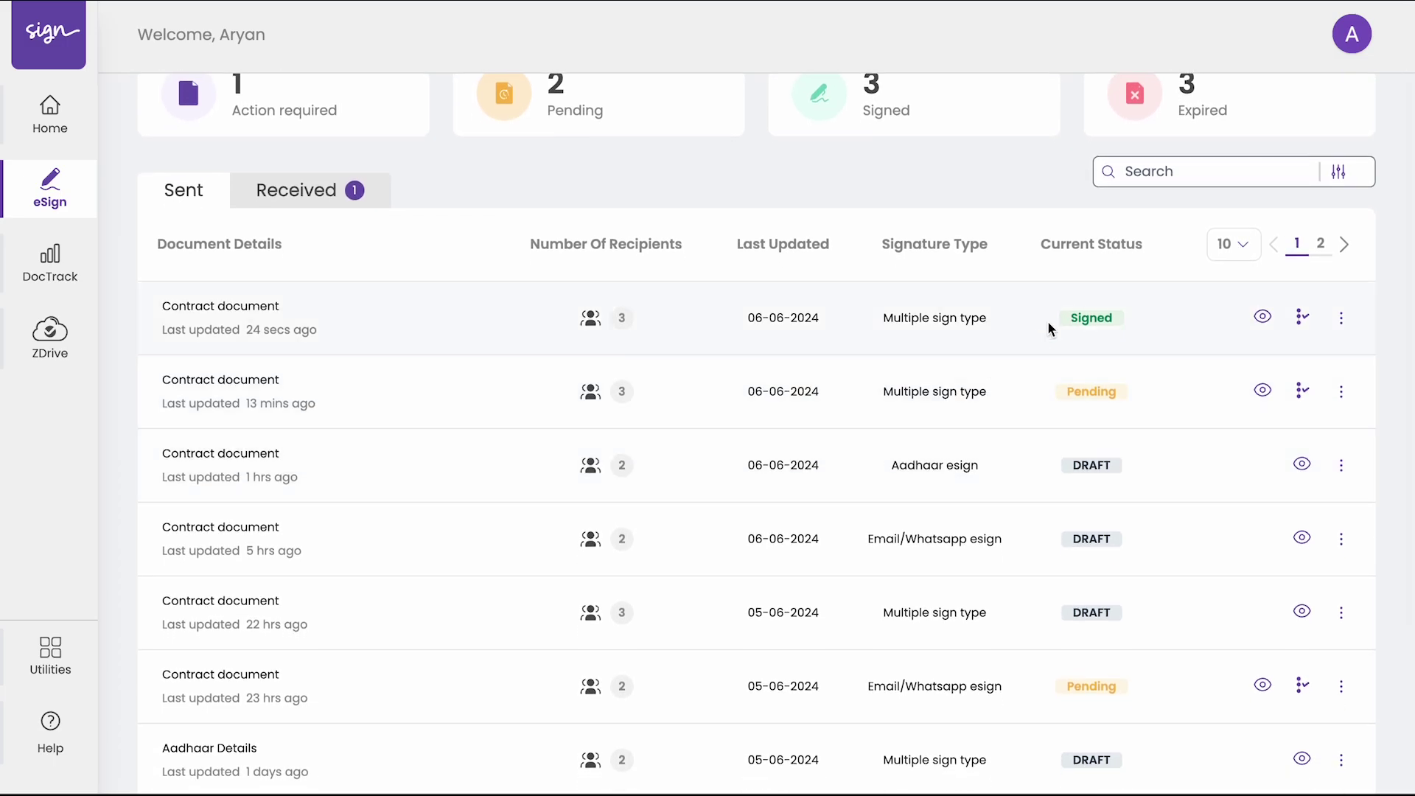
scroll(1059, 324, down, 1)
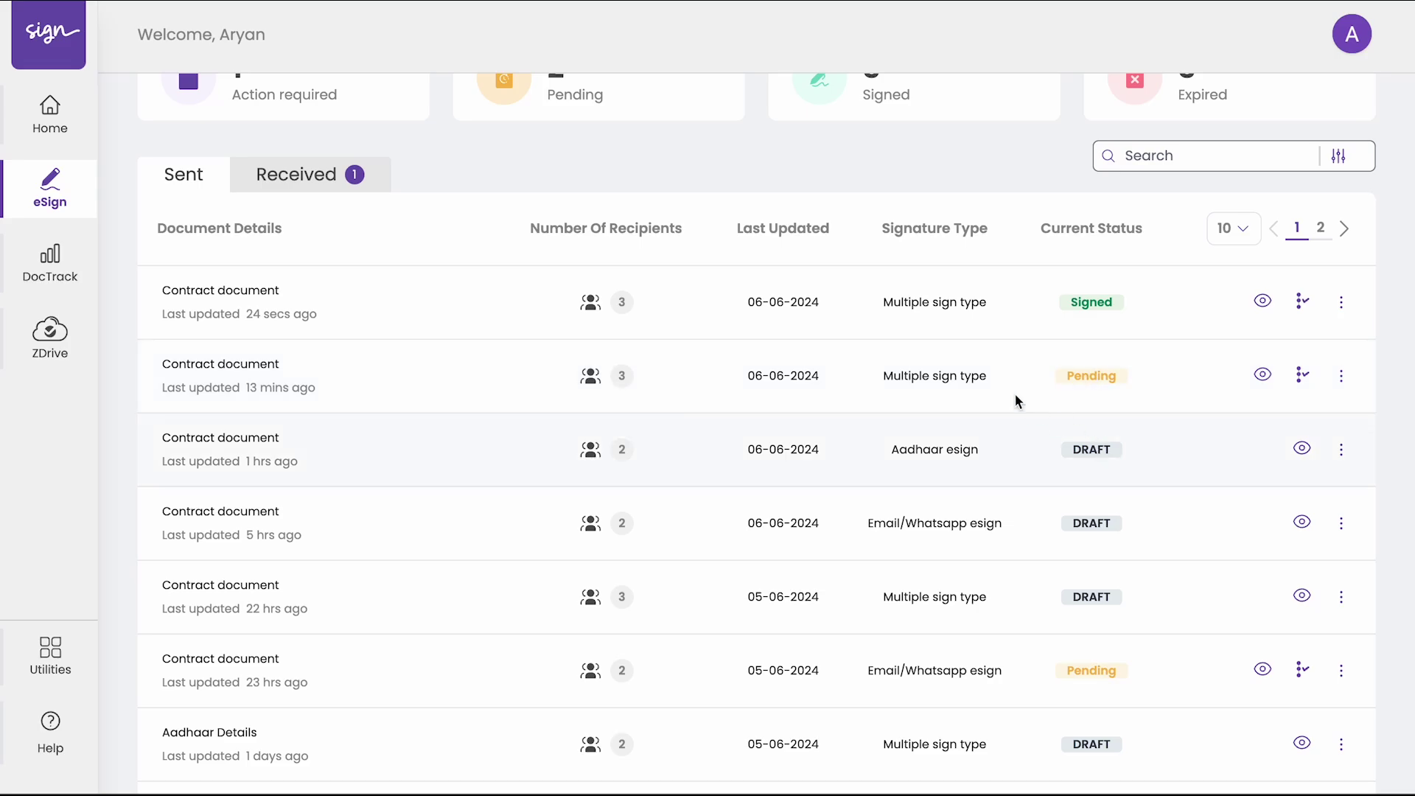
scroll(833, 298, down, 2)
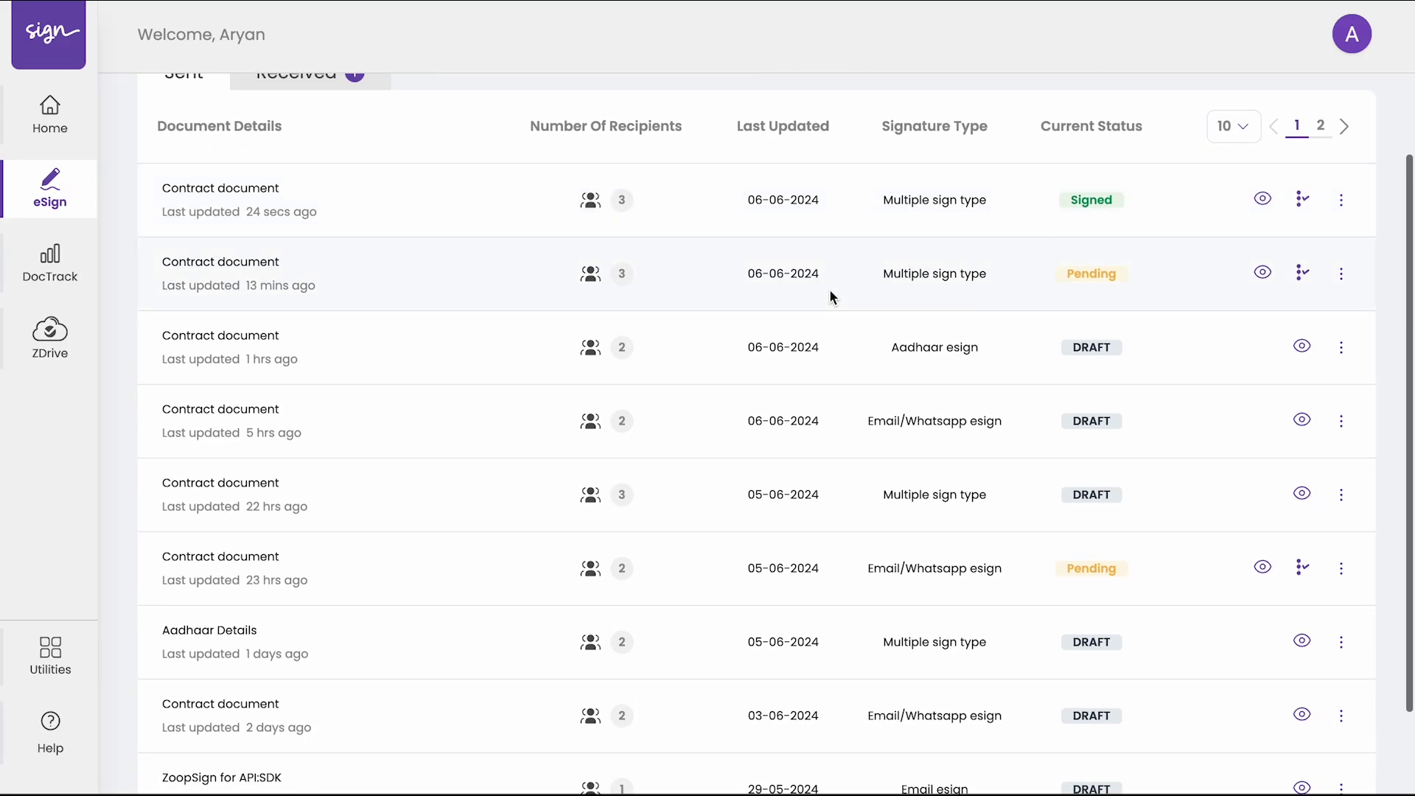
scroll(832, 298, up, 2)
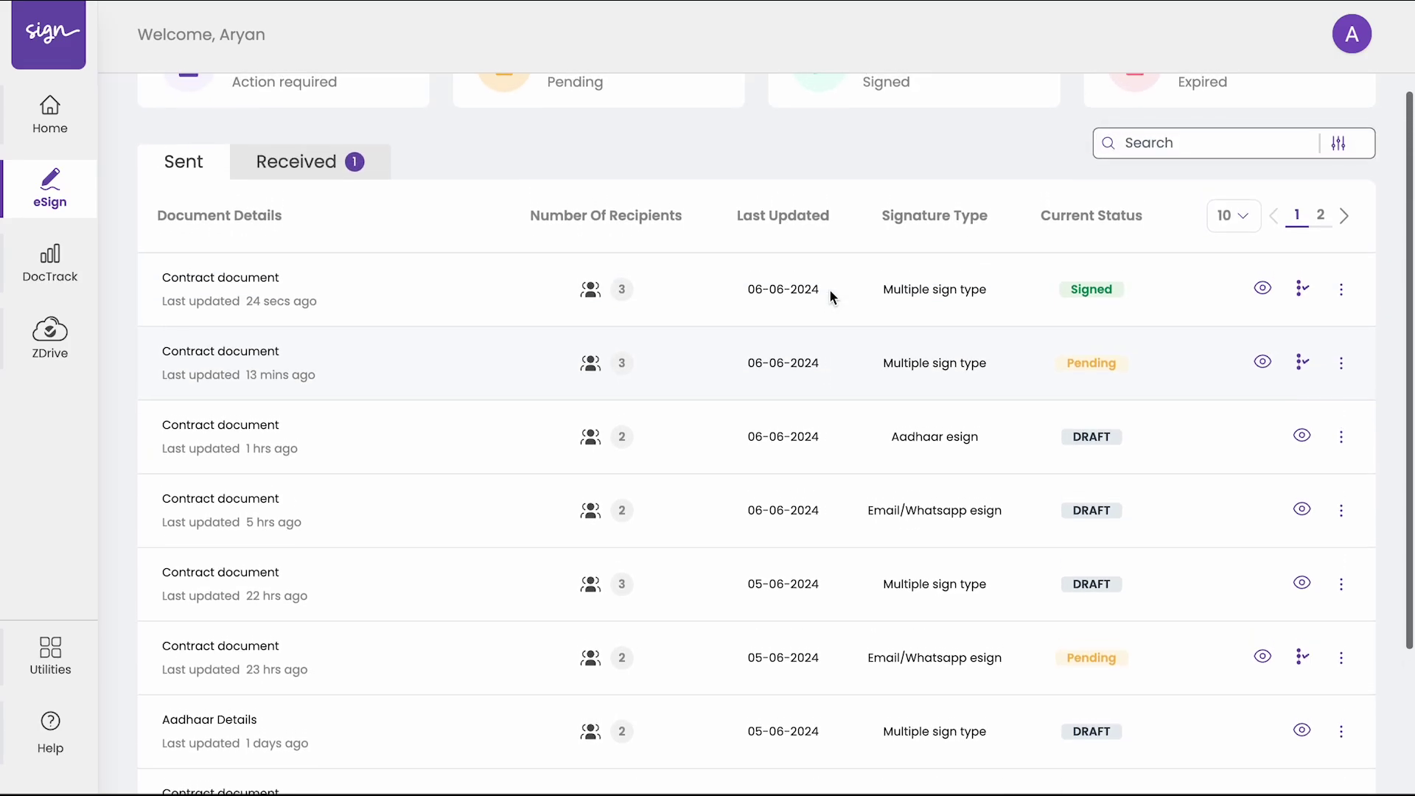
click(47, 339)
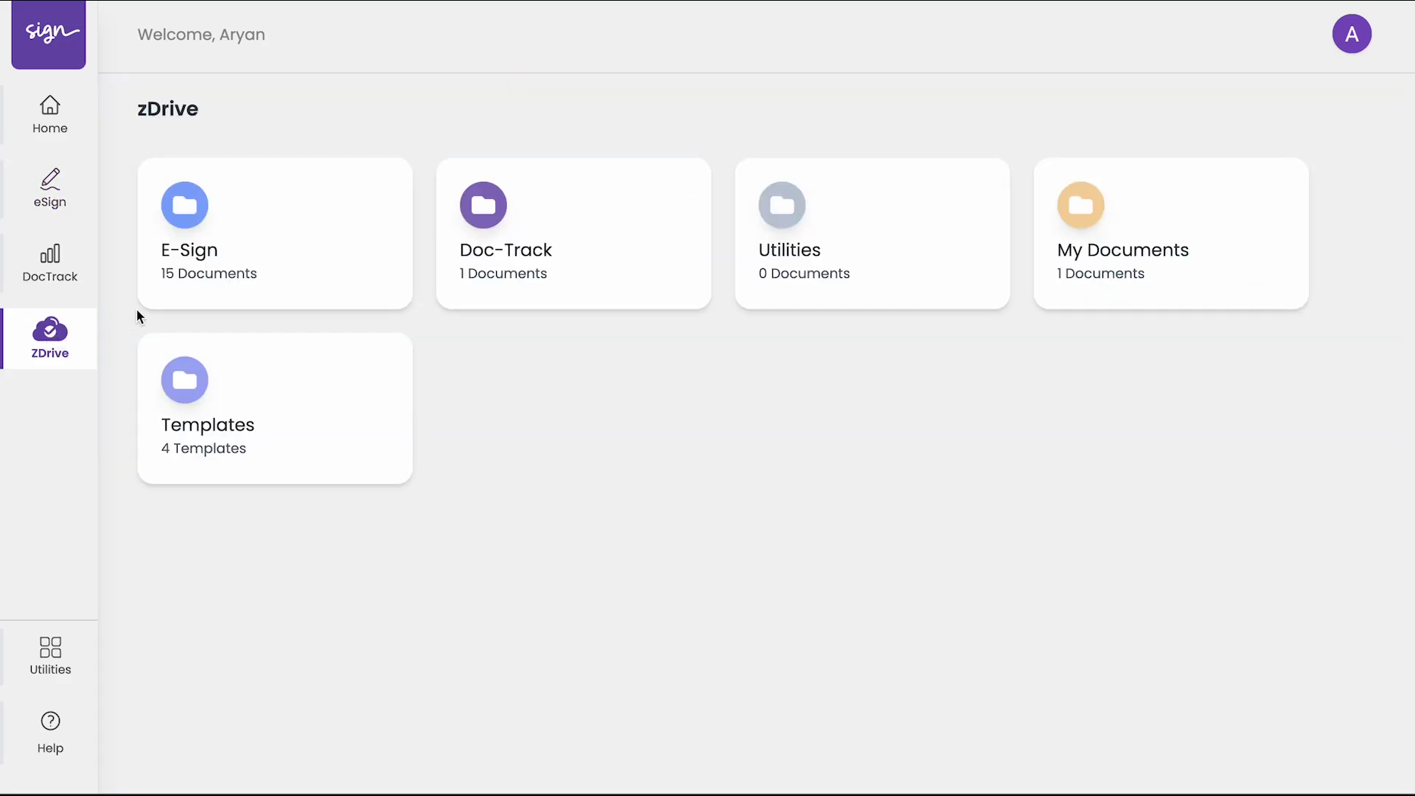
Review the contract documents in zDrive's E-Sign folder, then return to the eSign Dashboard.
click(264, 254)
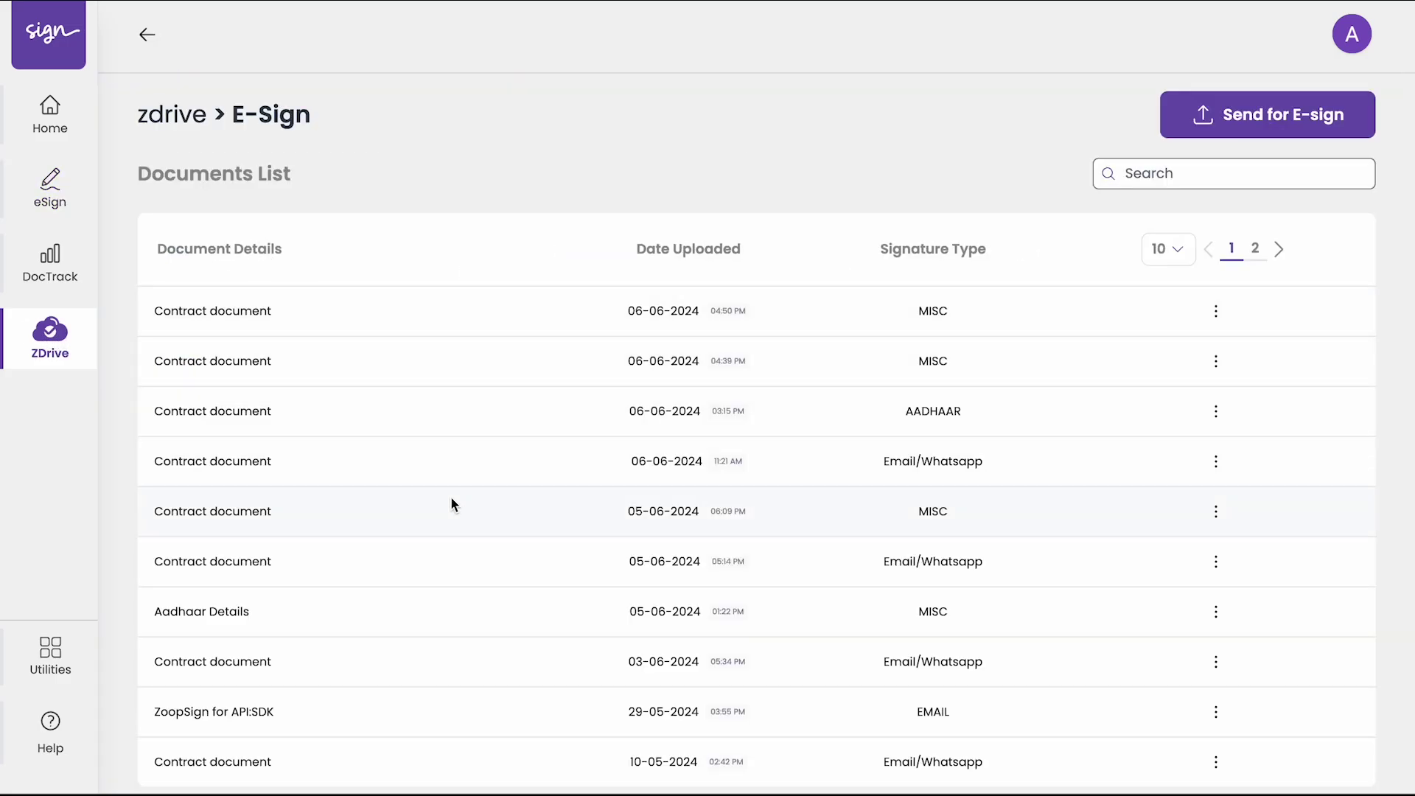
scroll(452, 505, down, 2)
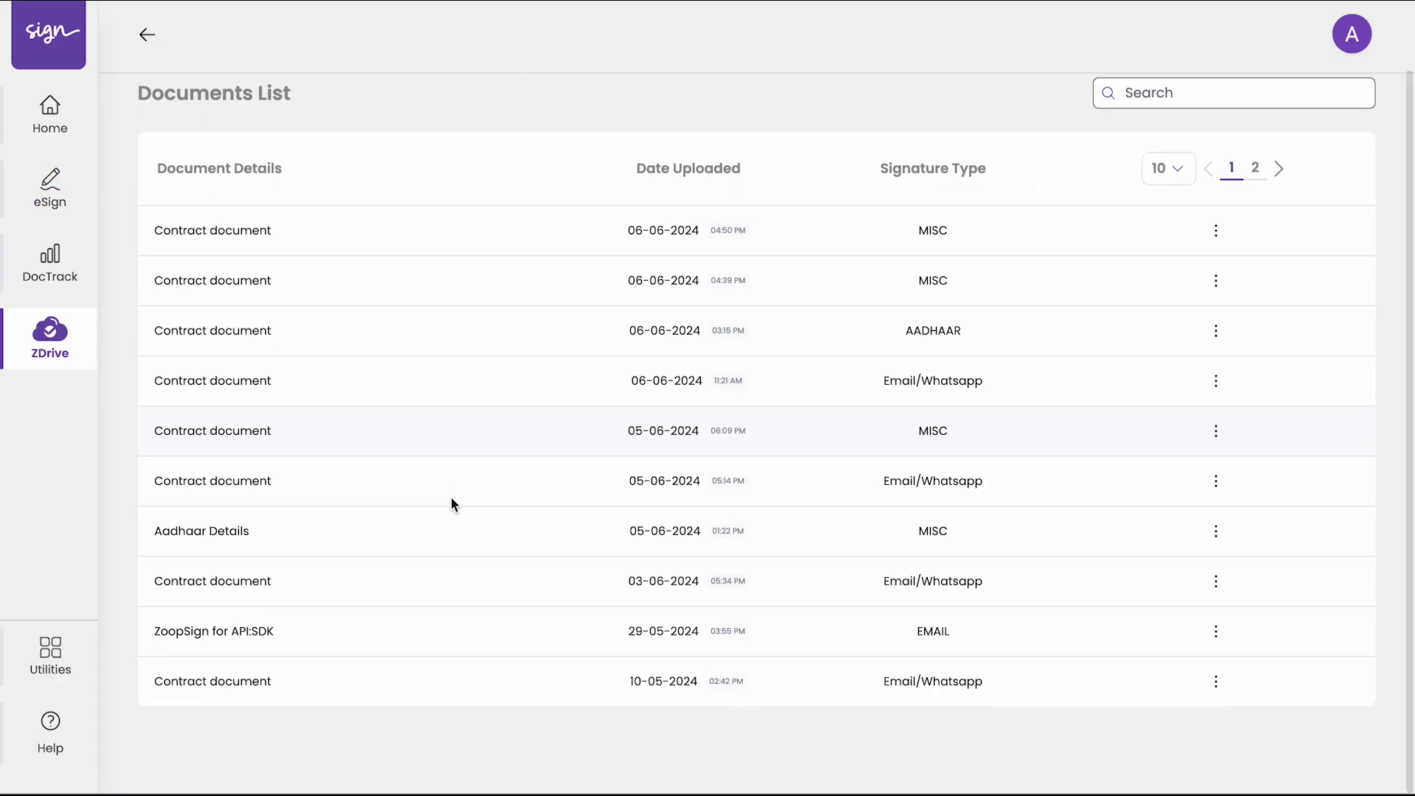
scroll(451, 504, up, 2)
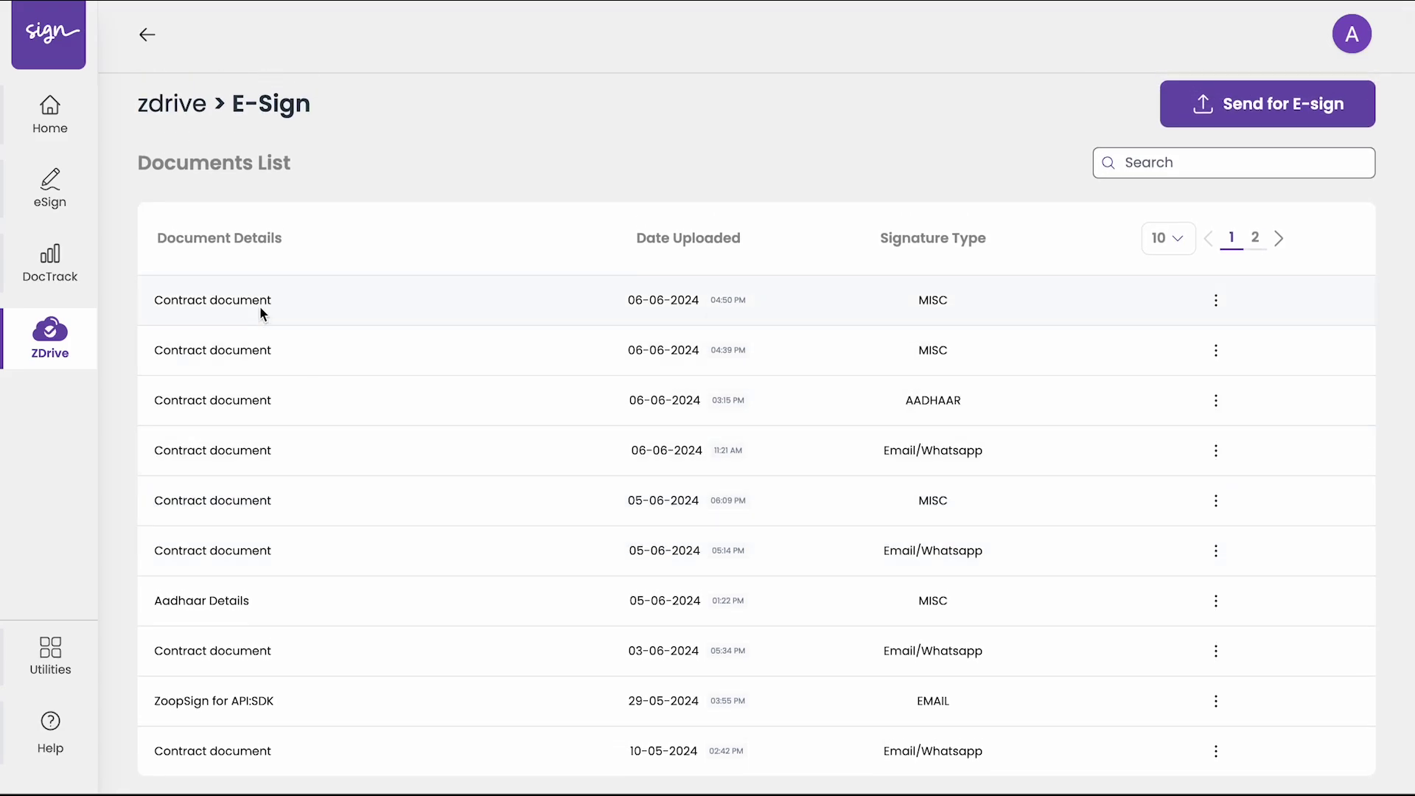
click(77, 183)
mouse_move(617, 338)
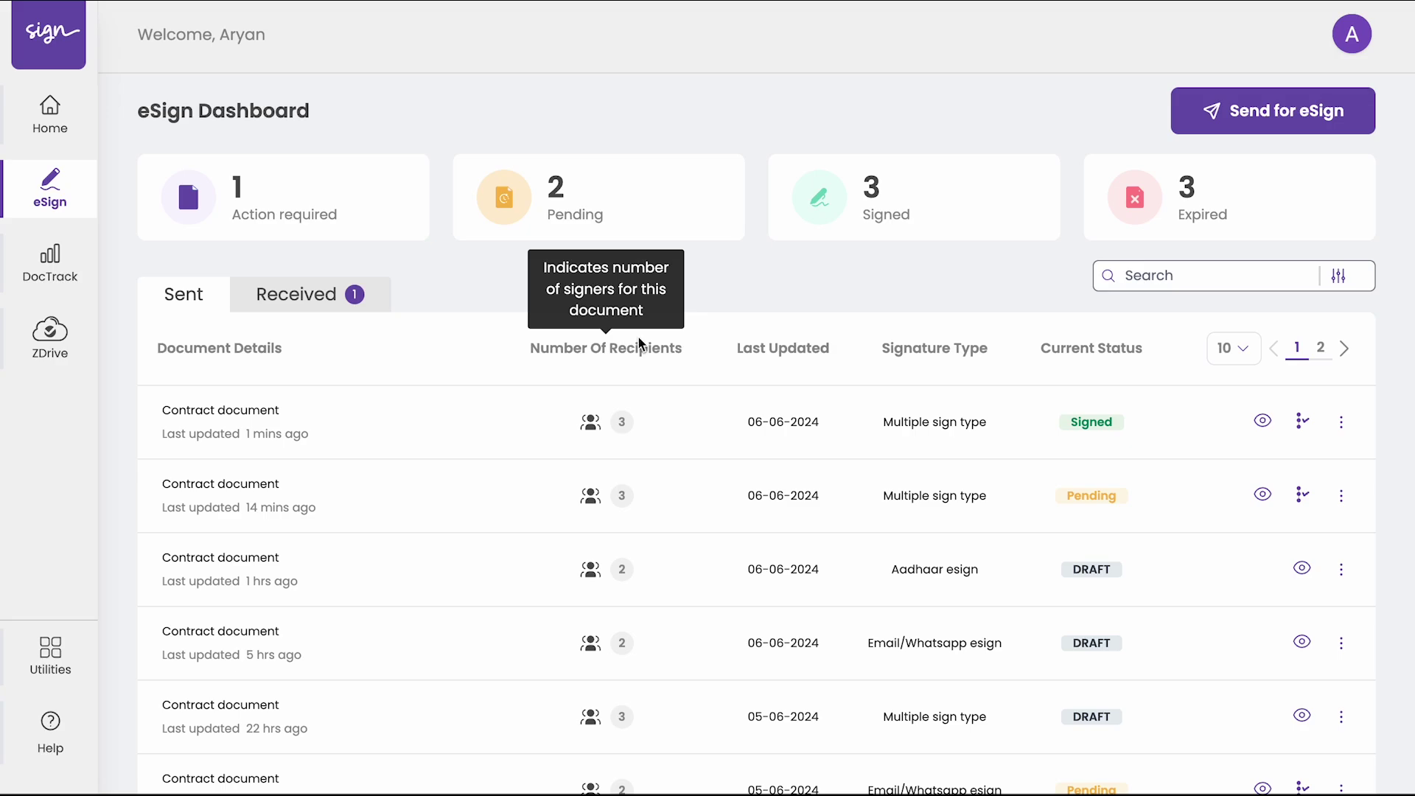